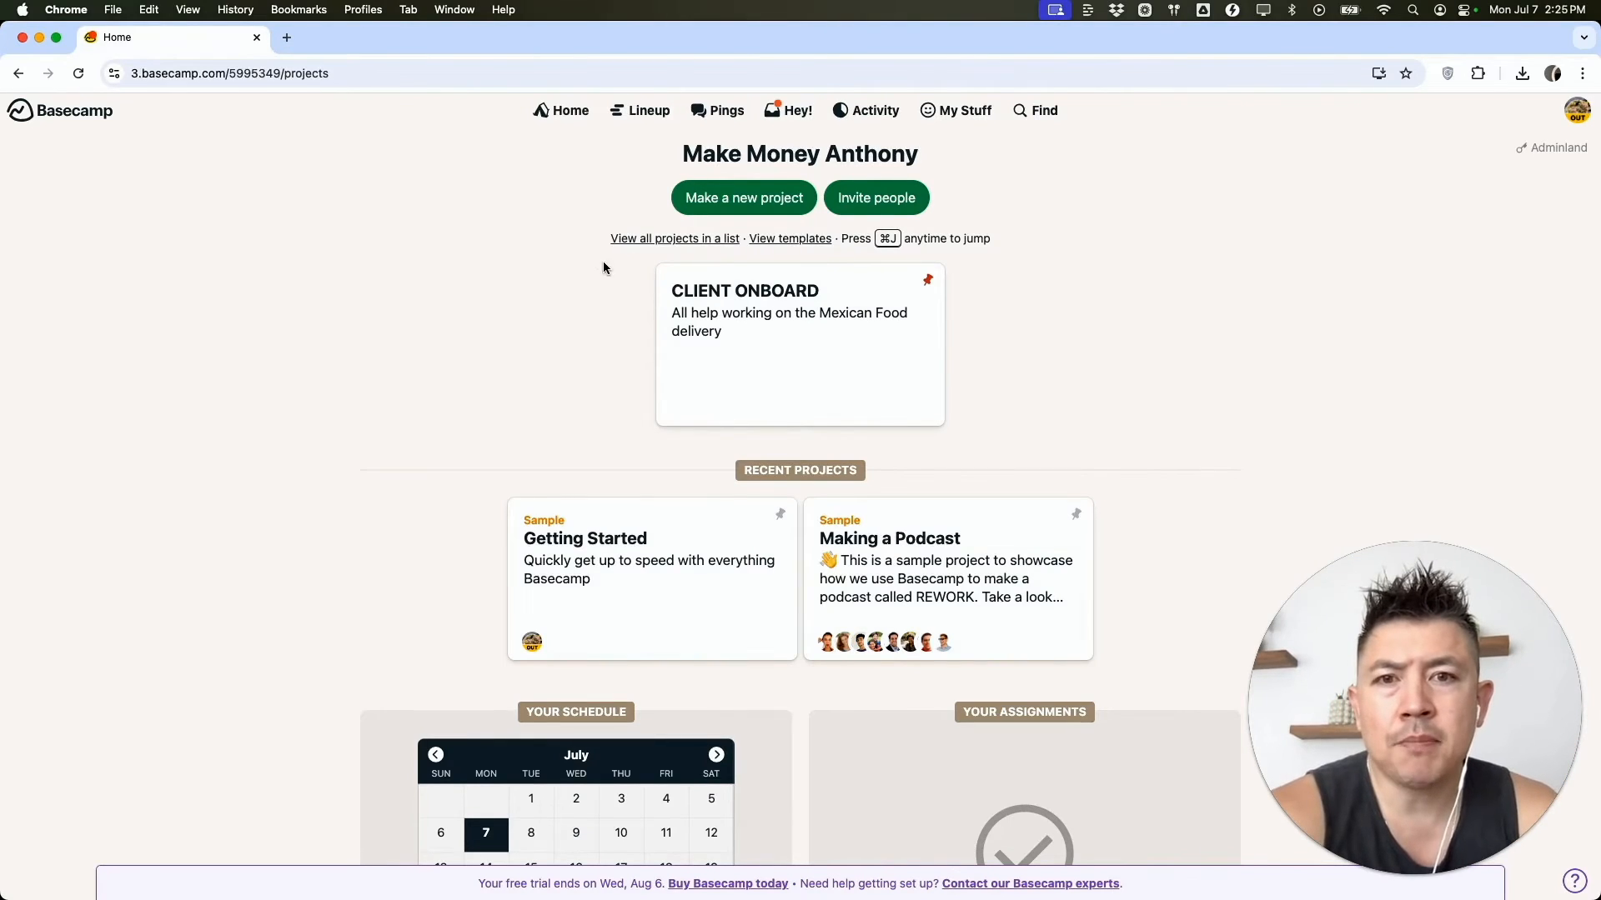
Step: Create a new to-do list template named "Birthday Party To Do List"
click(798, 243)
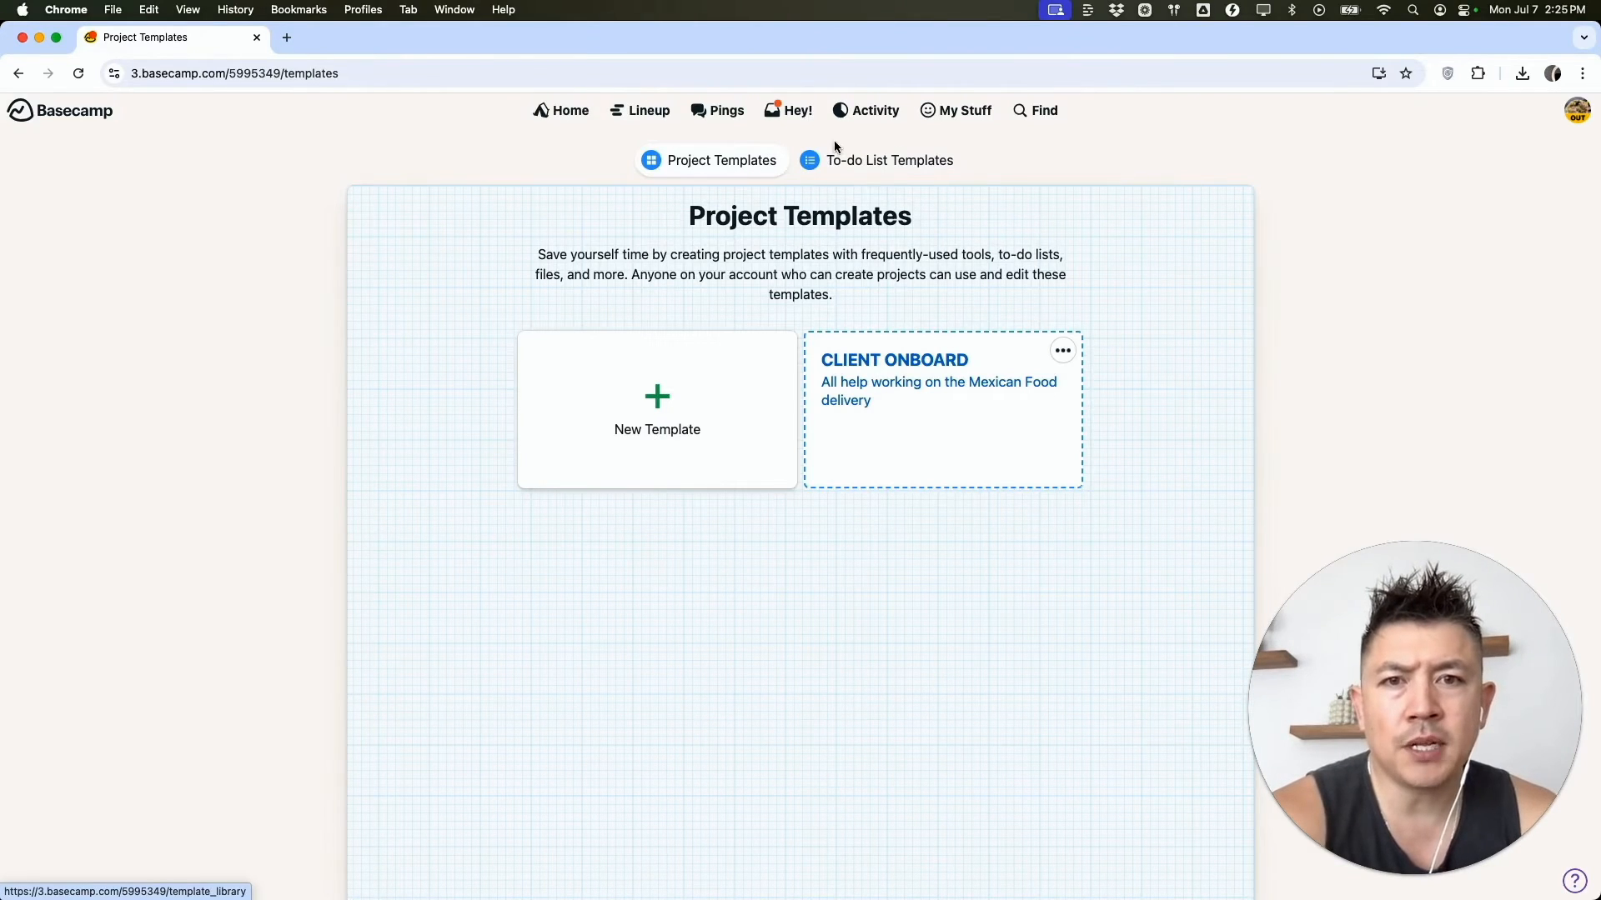
click(913, 164)
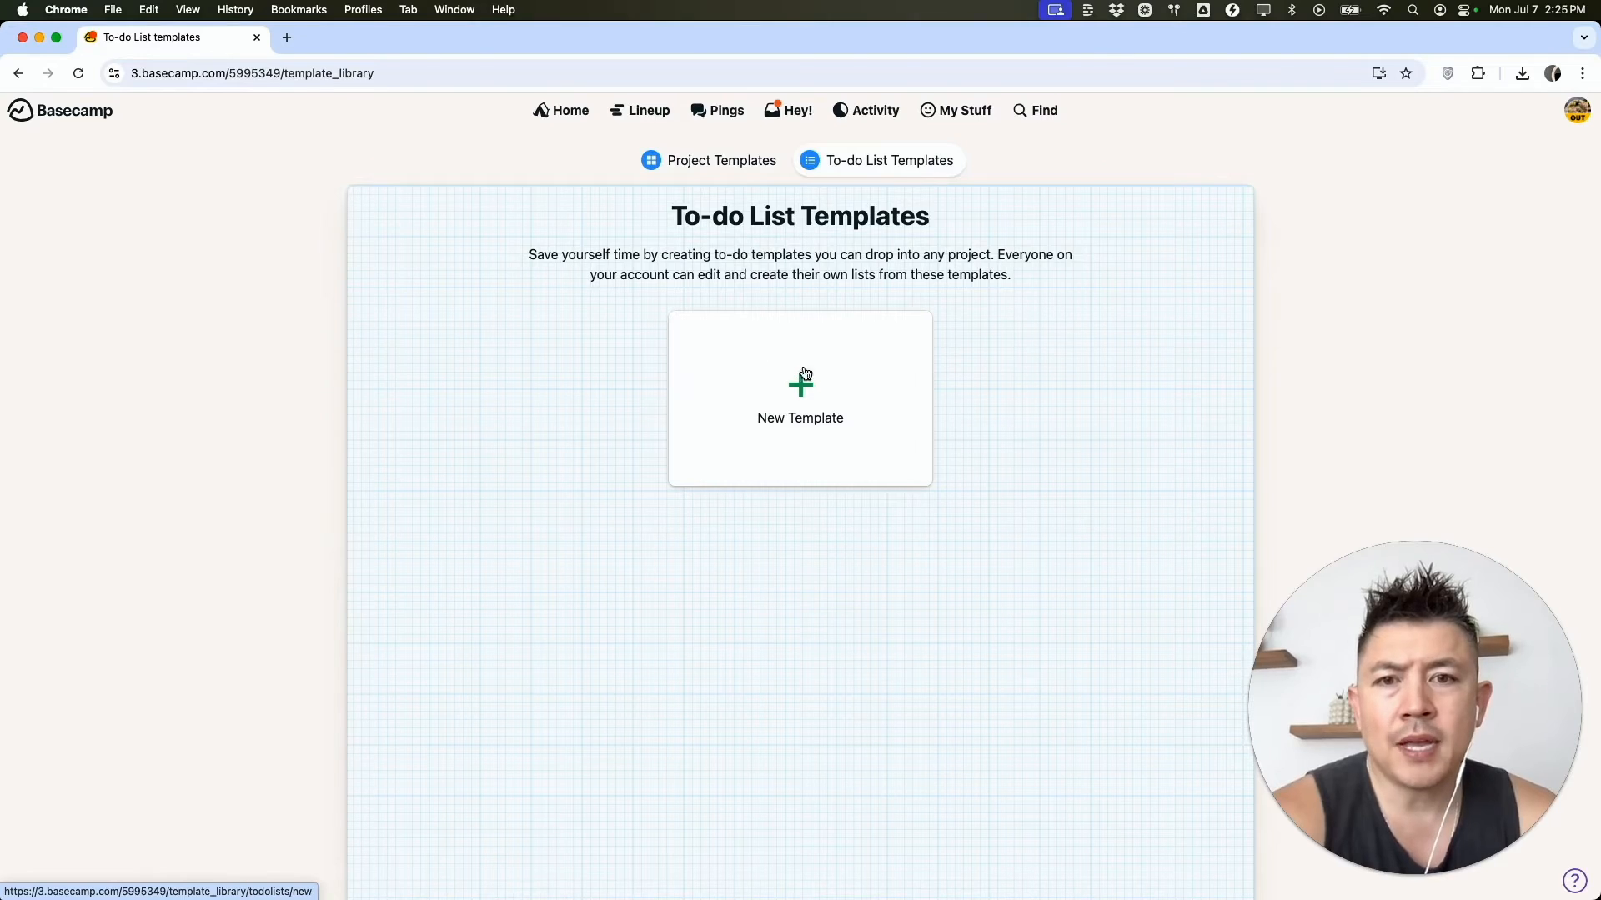
click(803, 399)
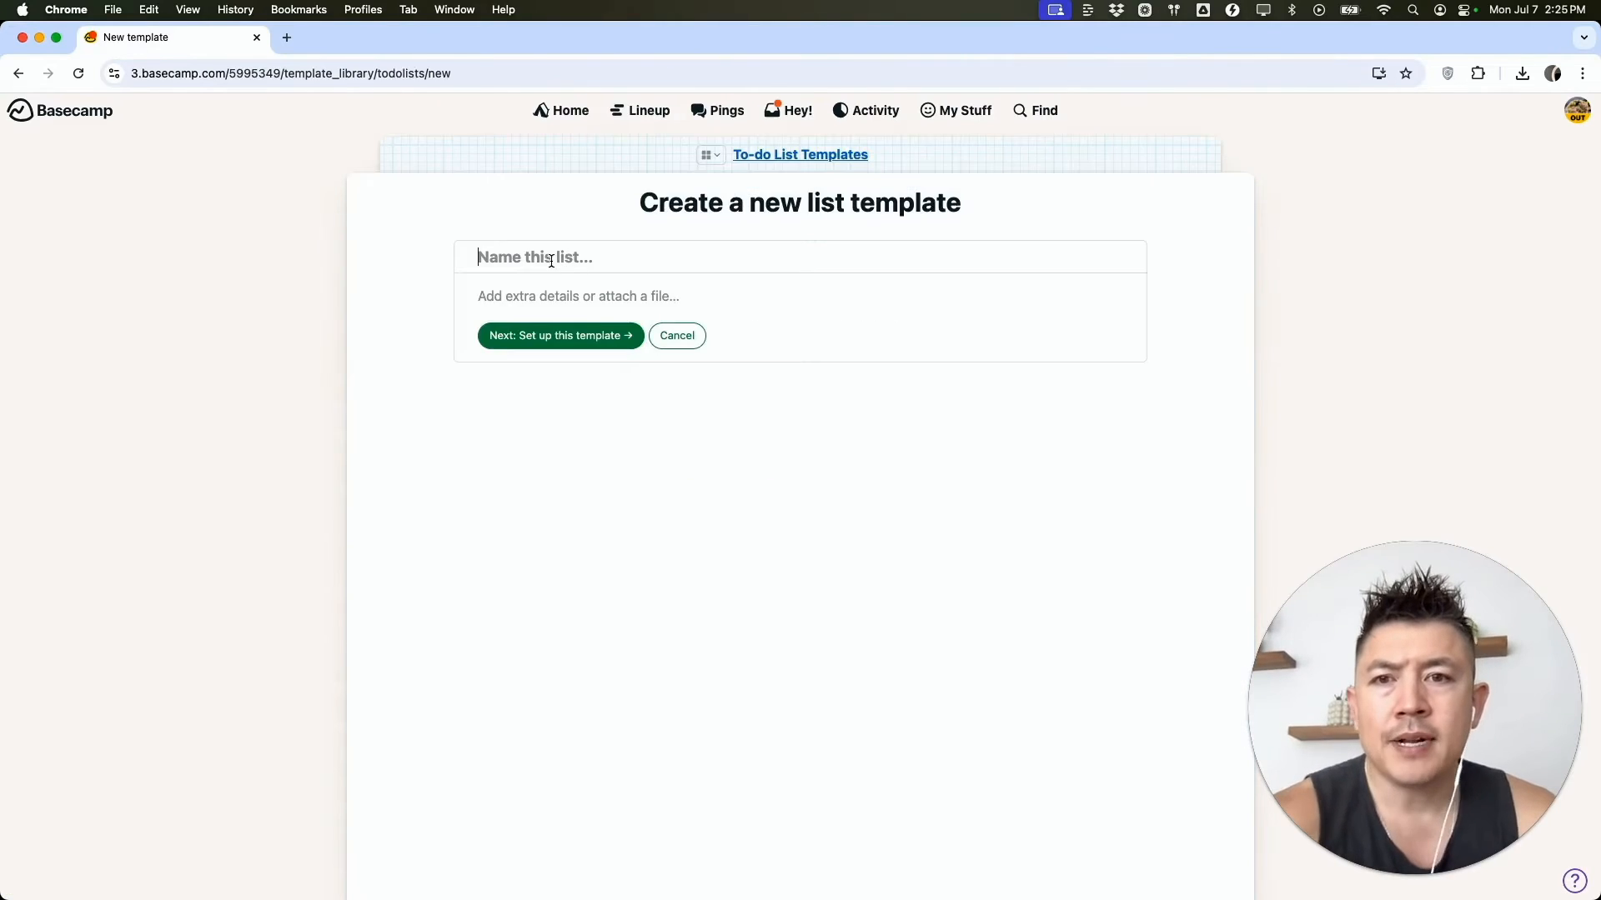
click(543, 258)
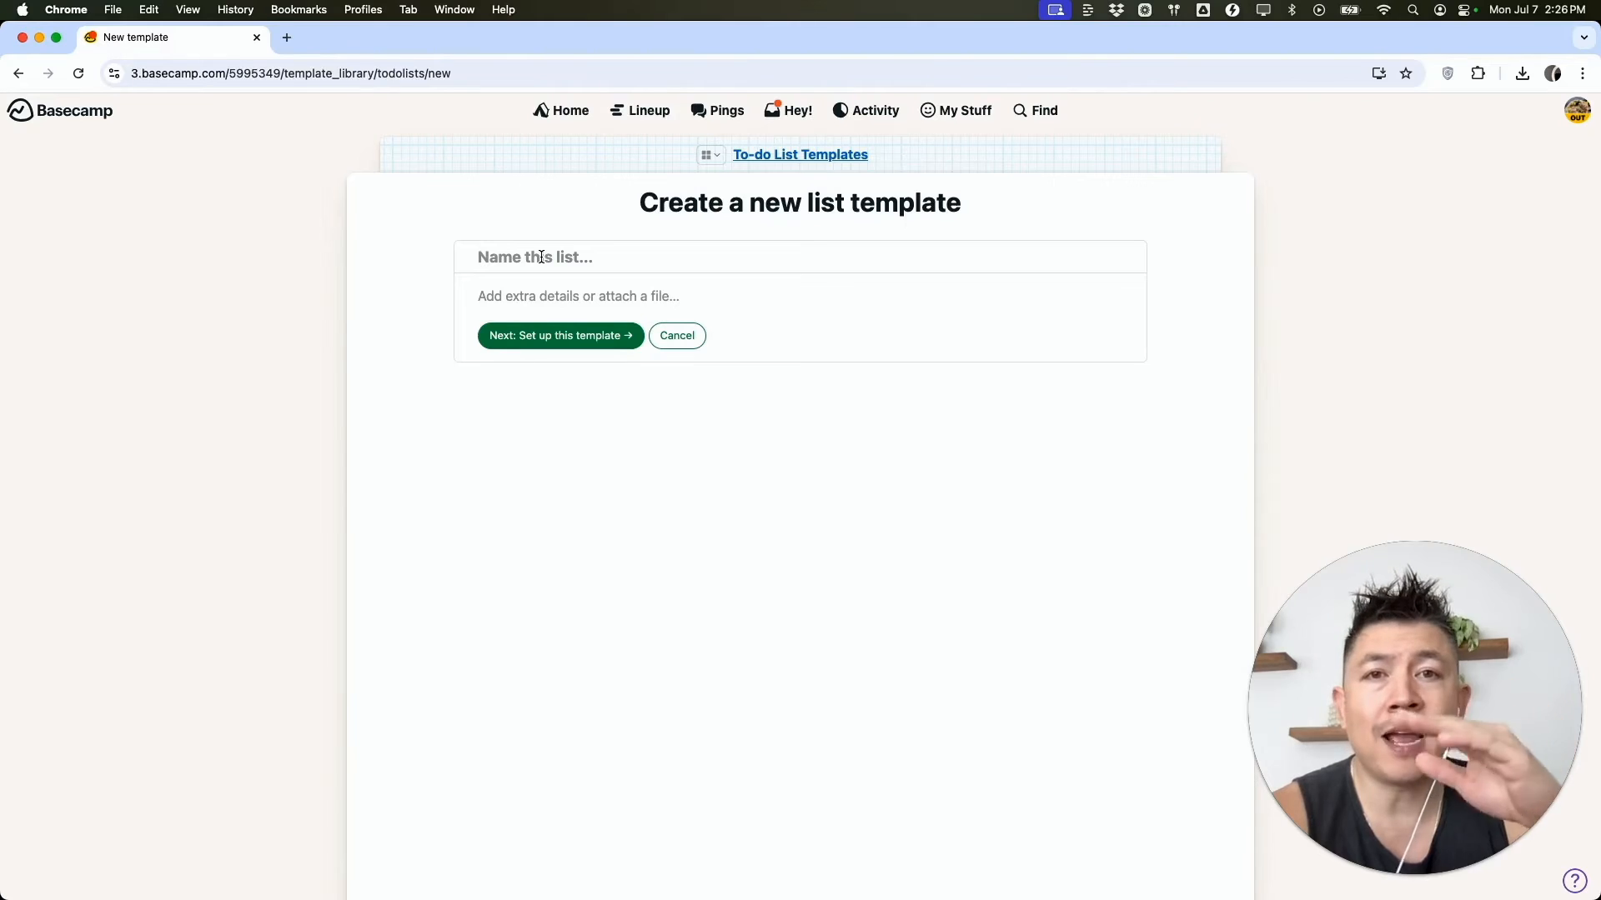
click(541, 257)
text(Bir)
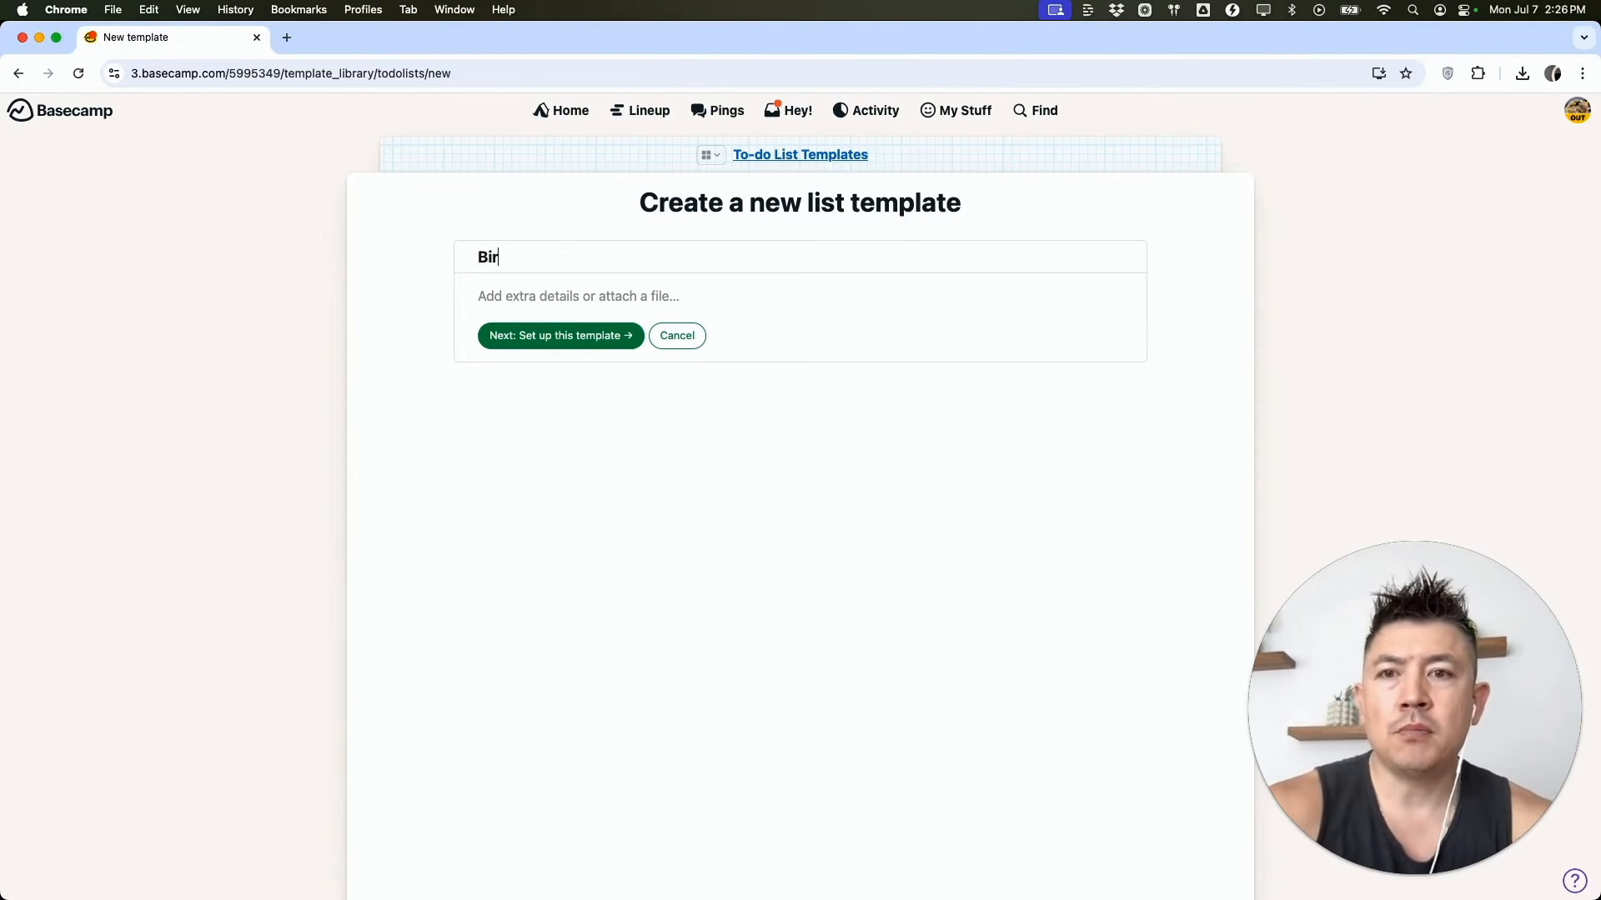
text(thday Party To Do List)
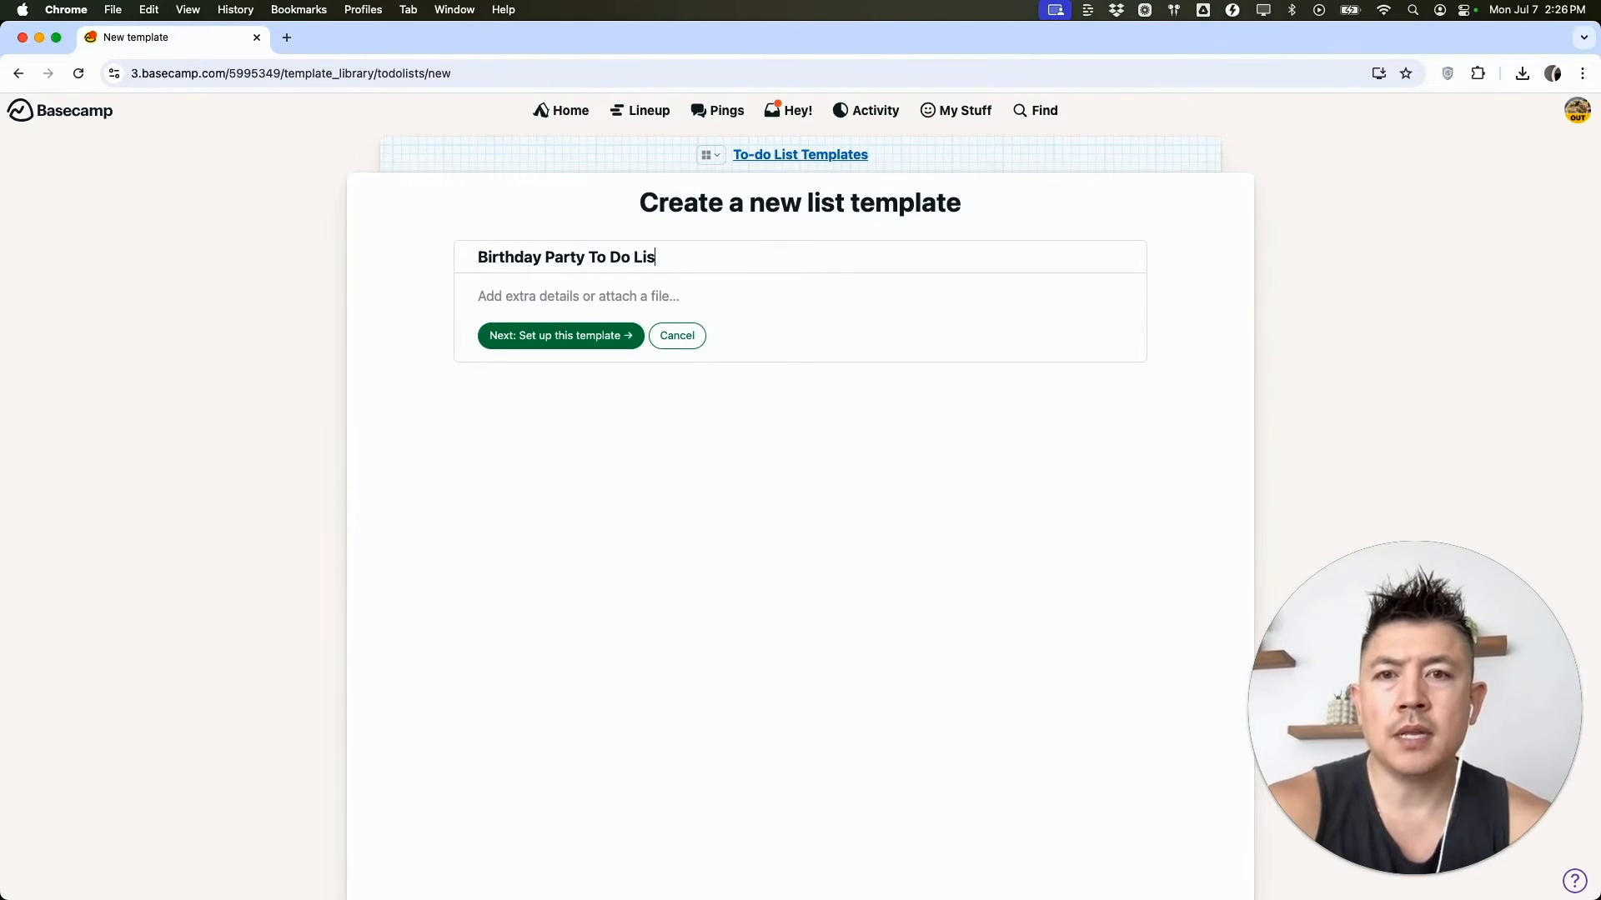
click(595, 340)
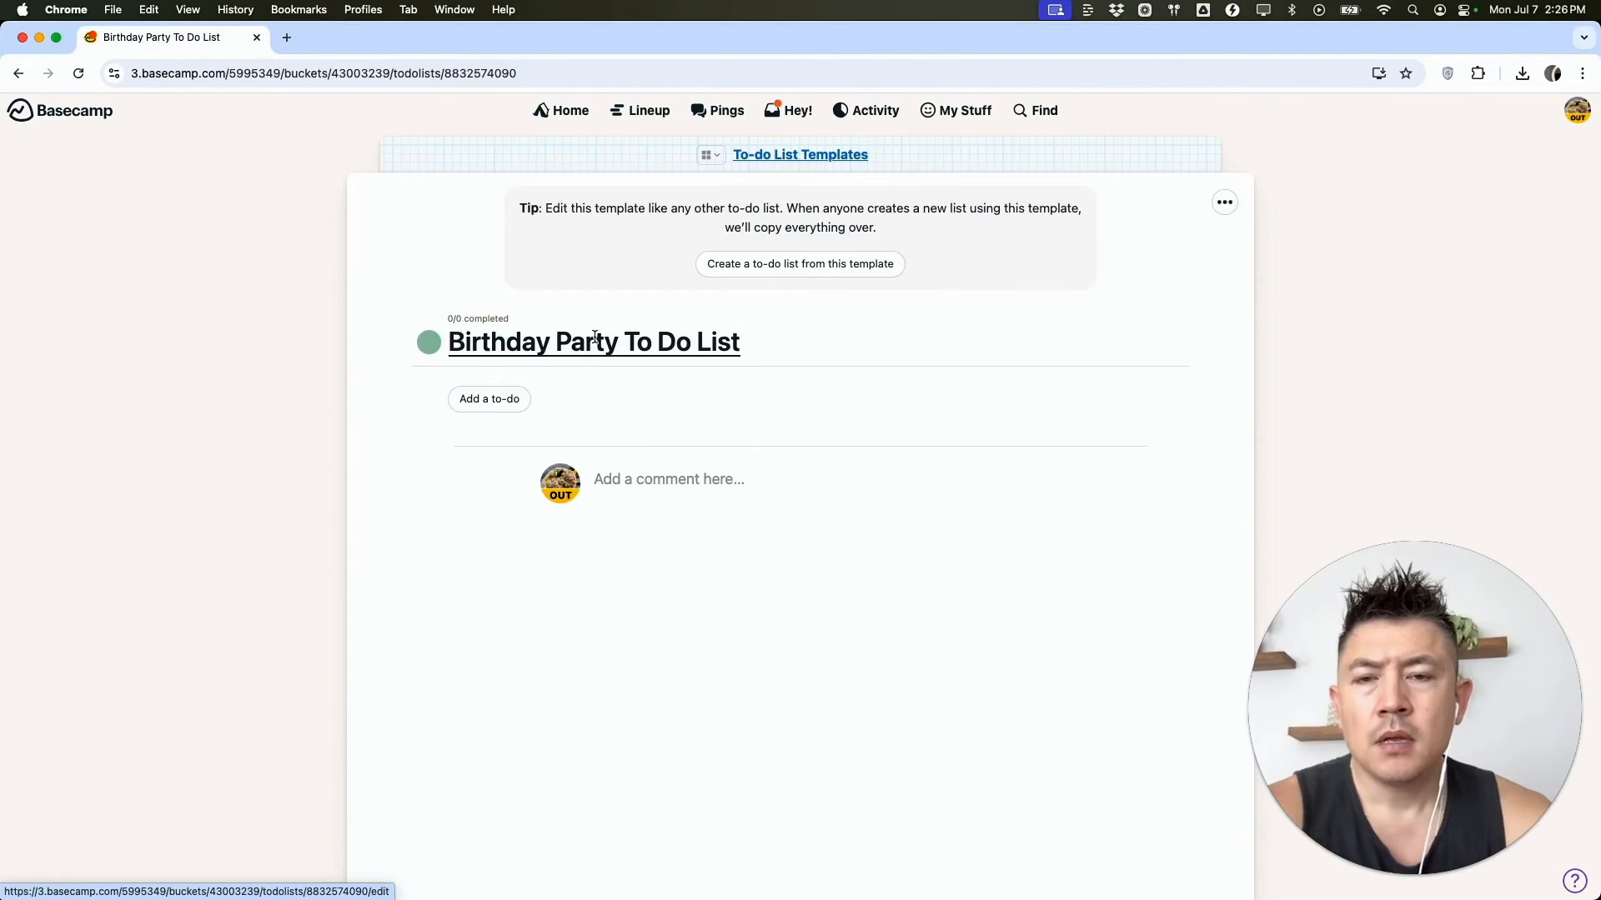
Step: Add the to-dos "Create Guest List", with no due date, and "Gather Preferred Food Plates" to the Birthday Party To Do List template
click(492, 400)
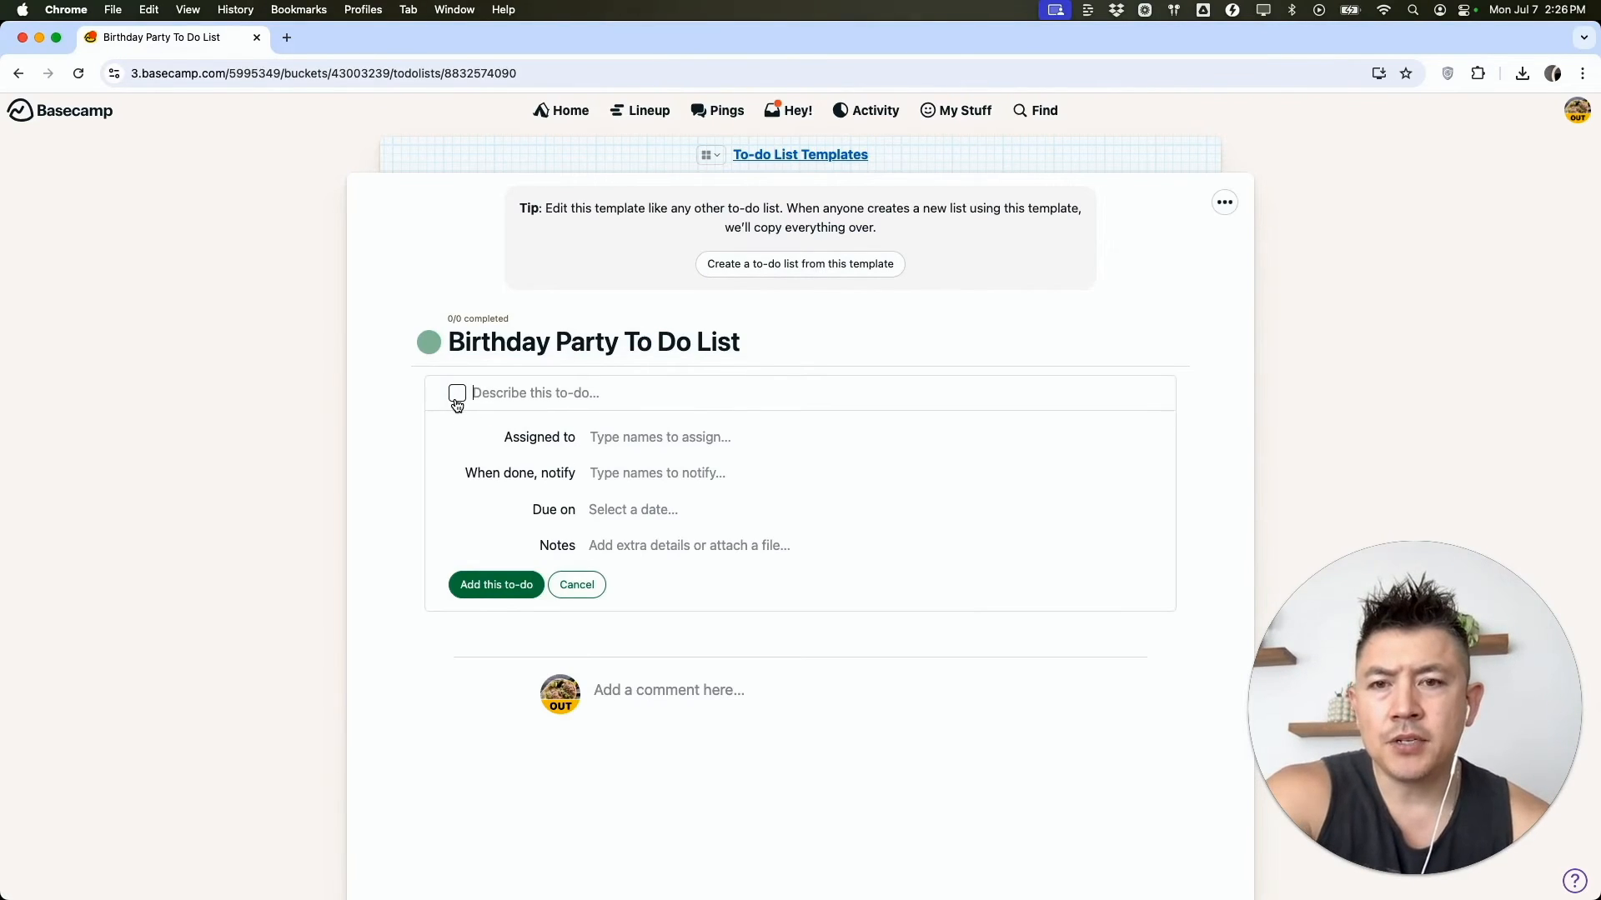
text(Create Guest List)
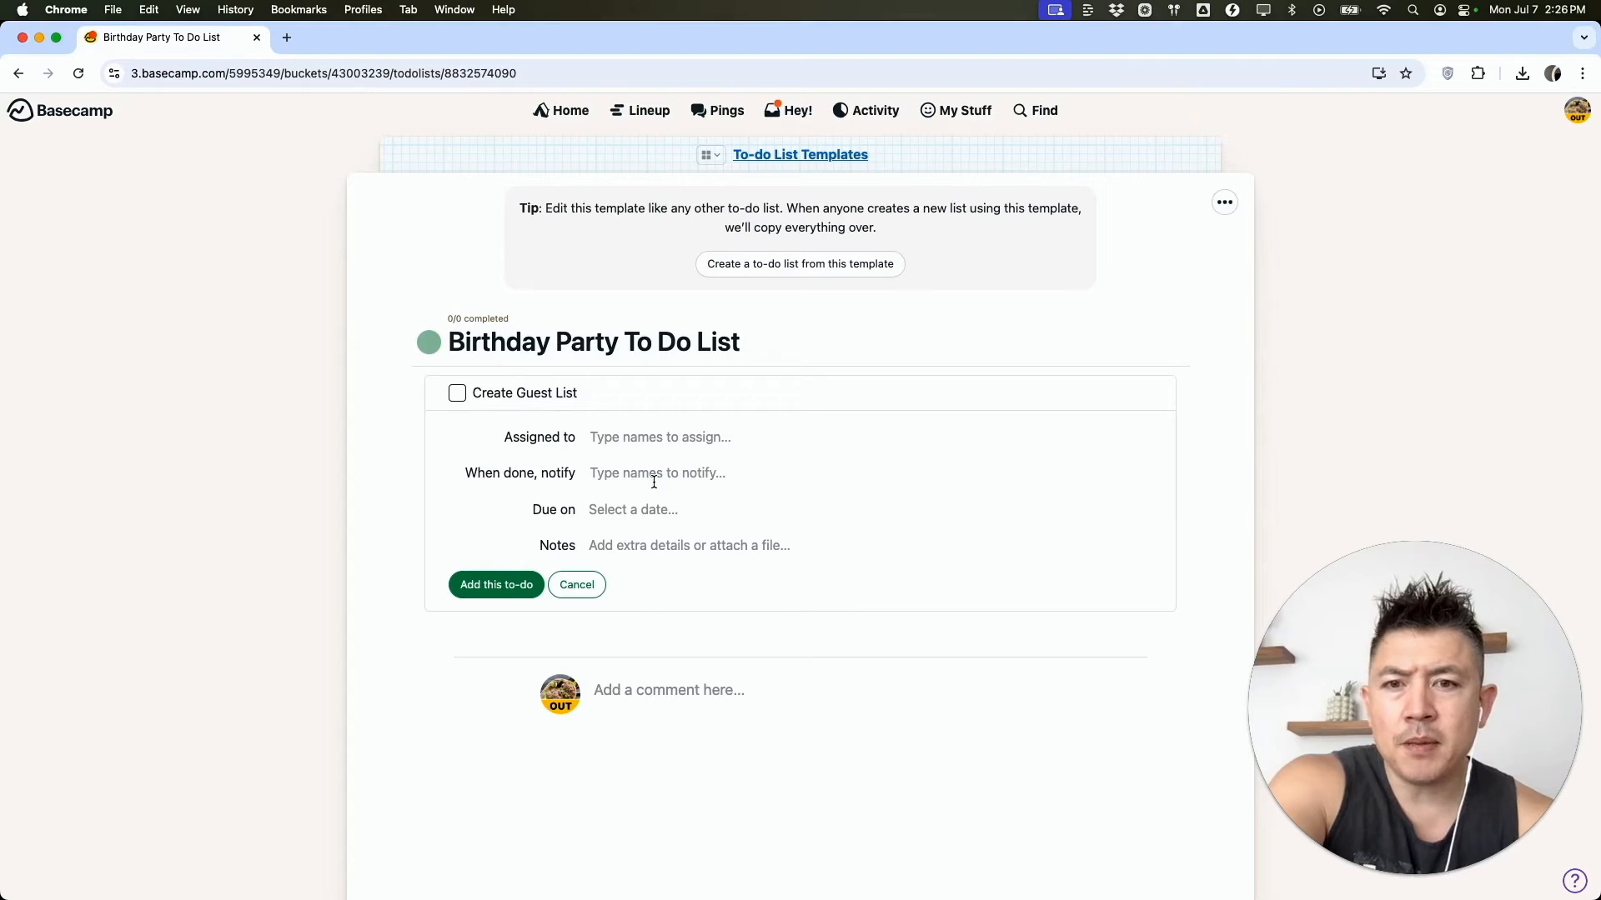
click(656, 510)
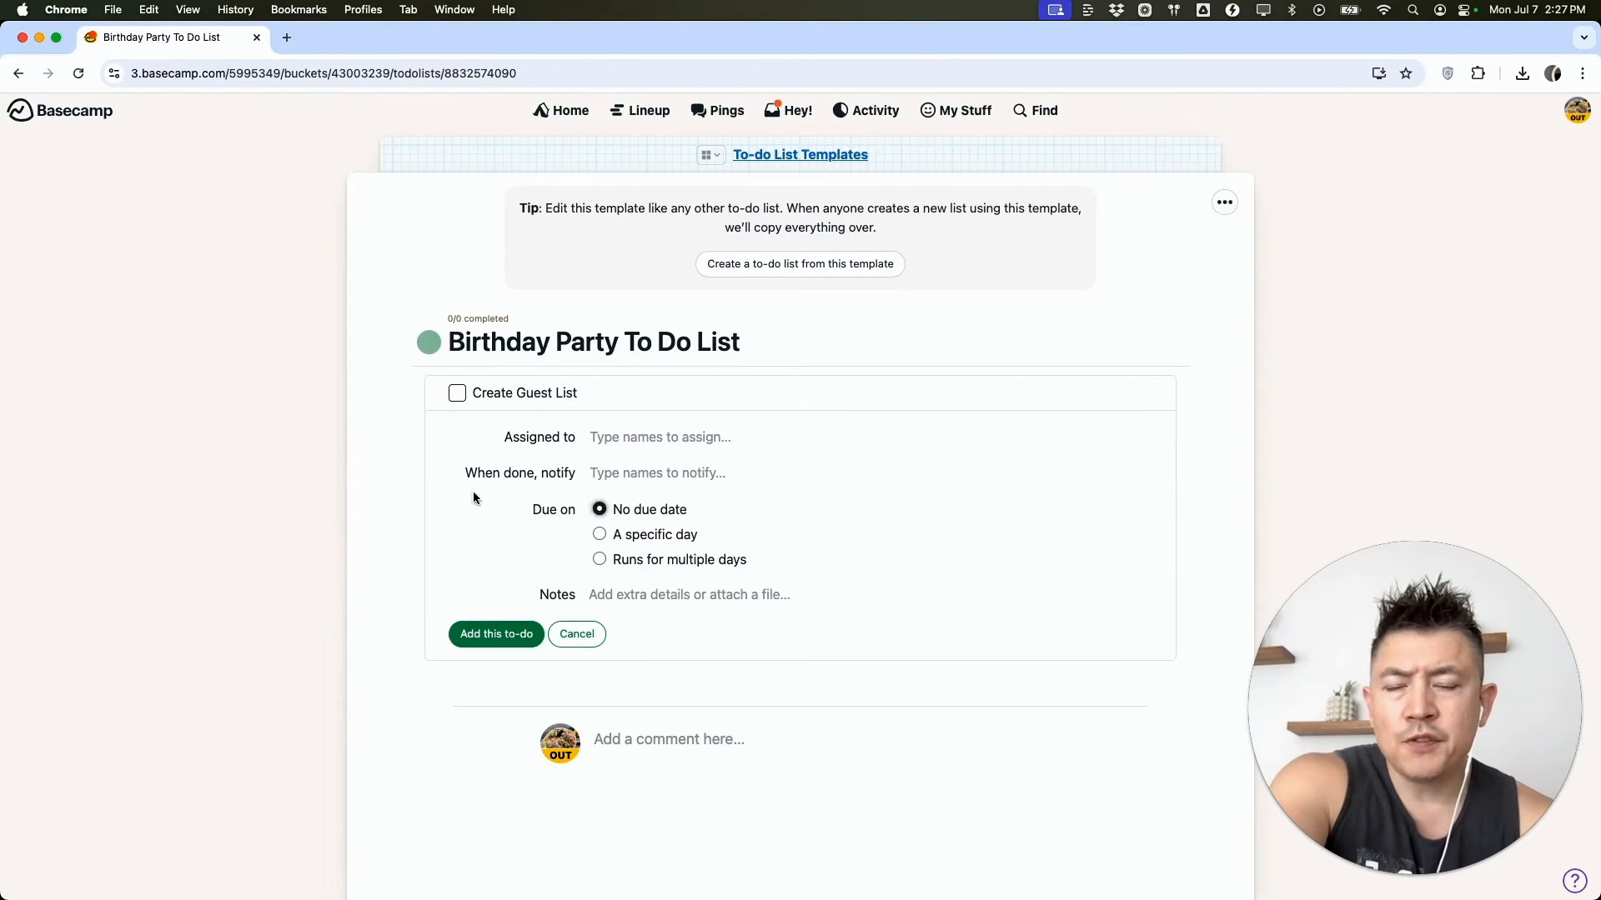
click(510, 638)
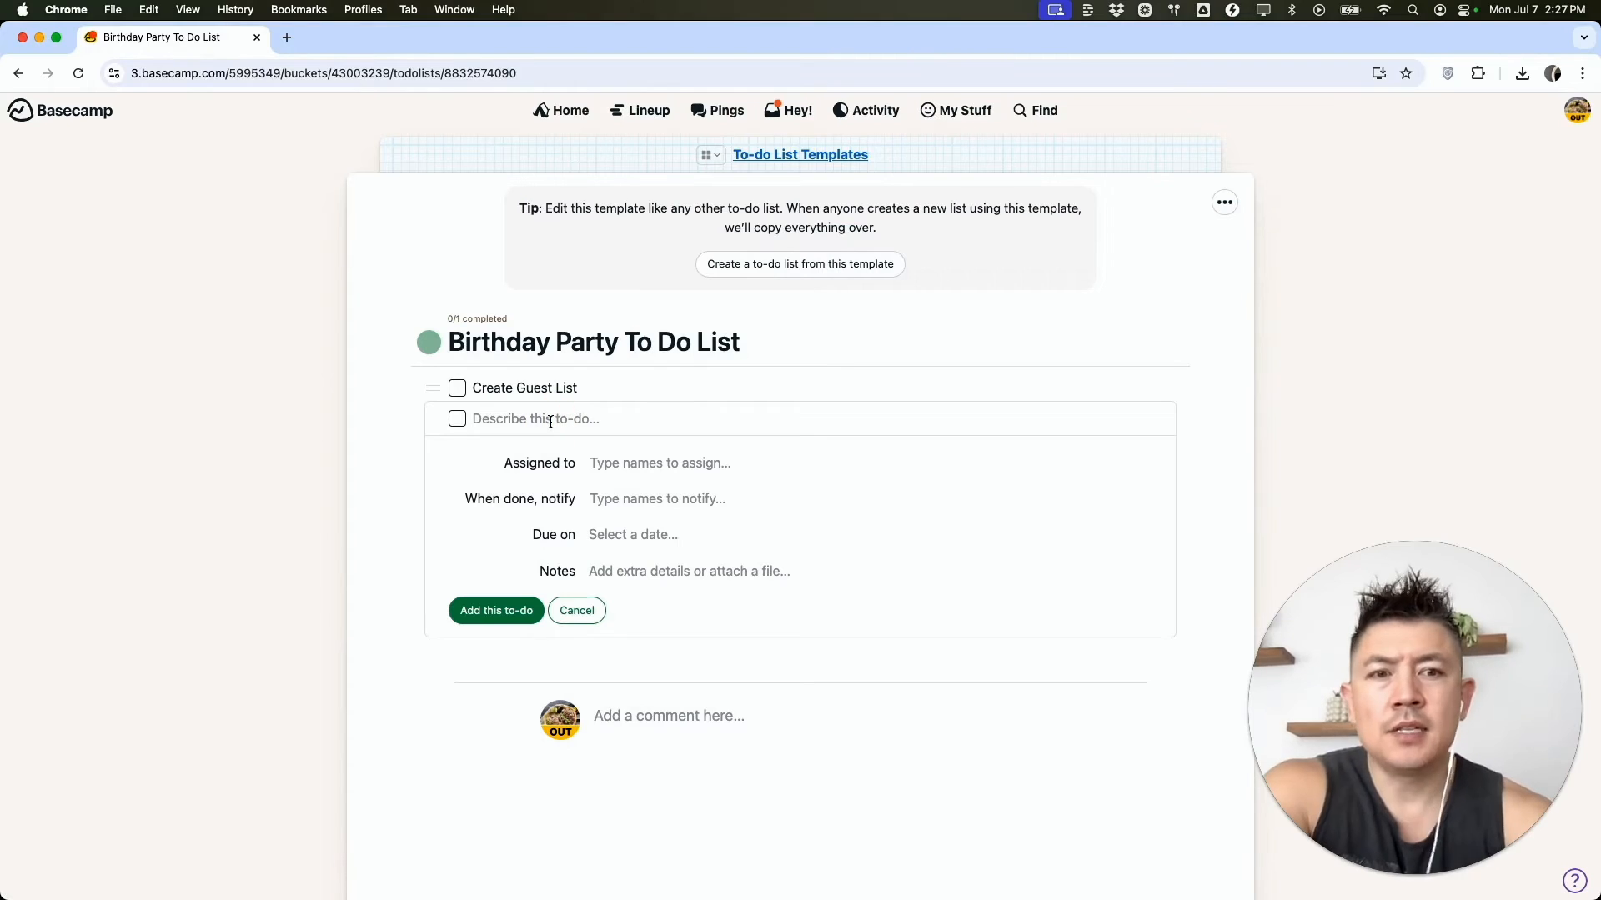
text(Gather Preferred )
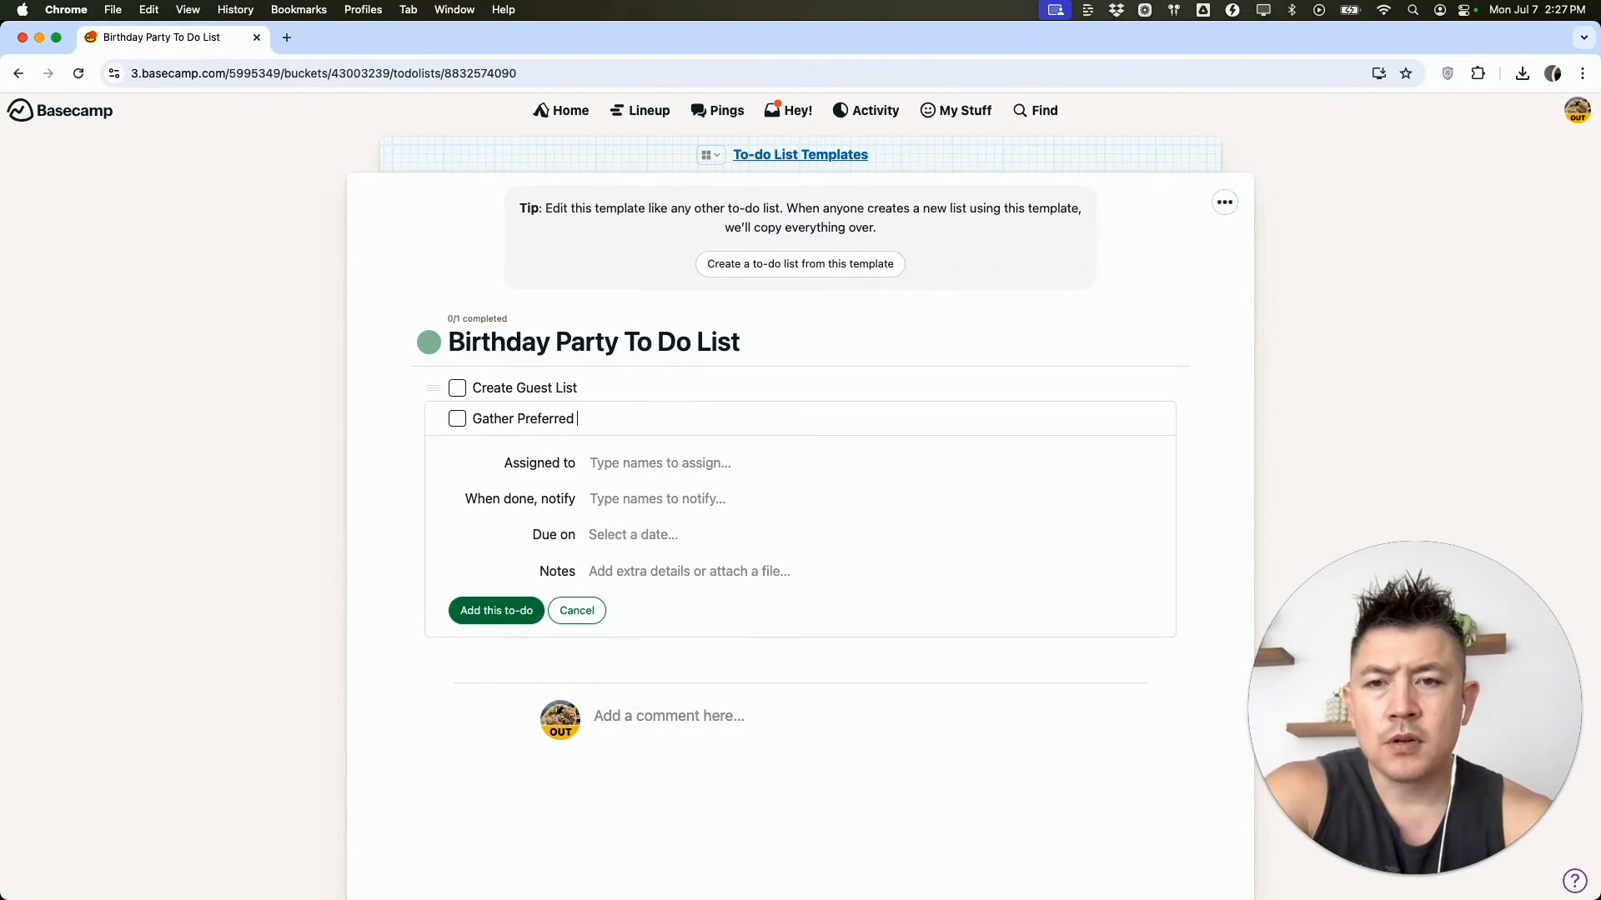
text(Food Plates)
click(486, 611)
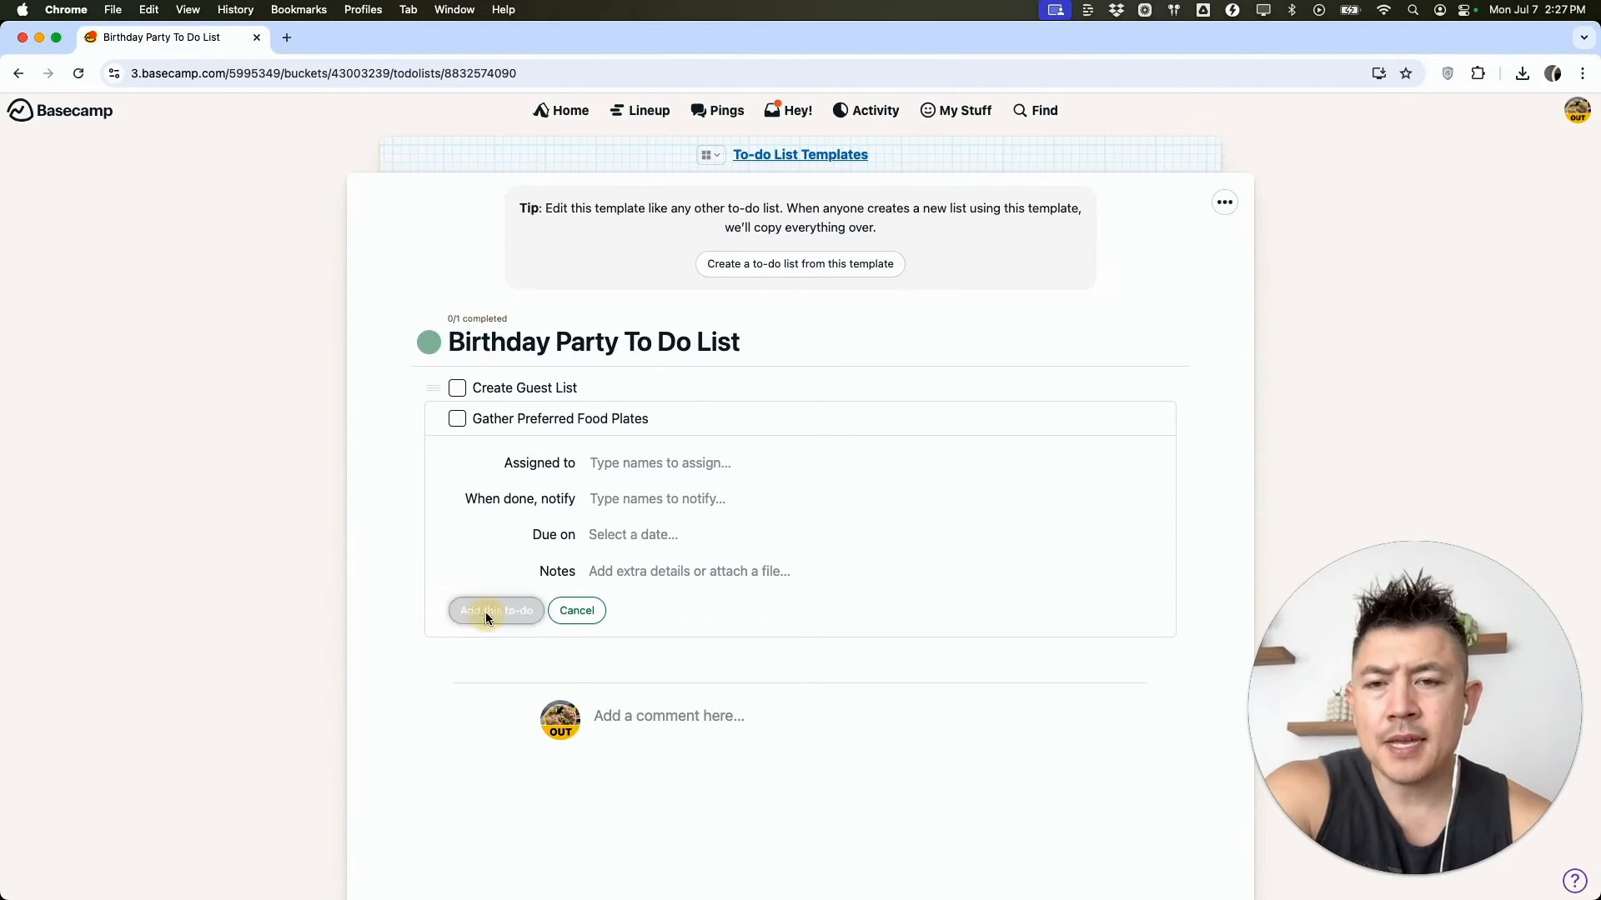
Step: Add the to-dos "Order The Cake" and "Get The Color Schemes" to the template and return to the to-do list templates
text(Order The Cake)
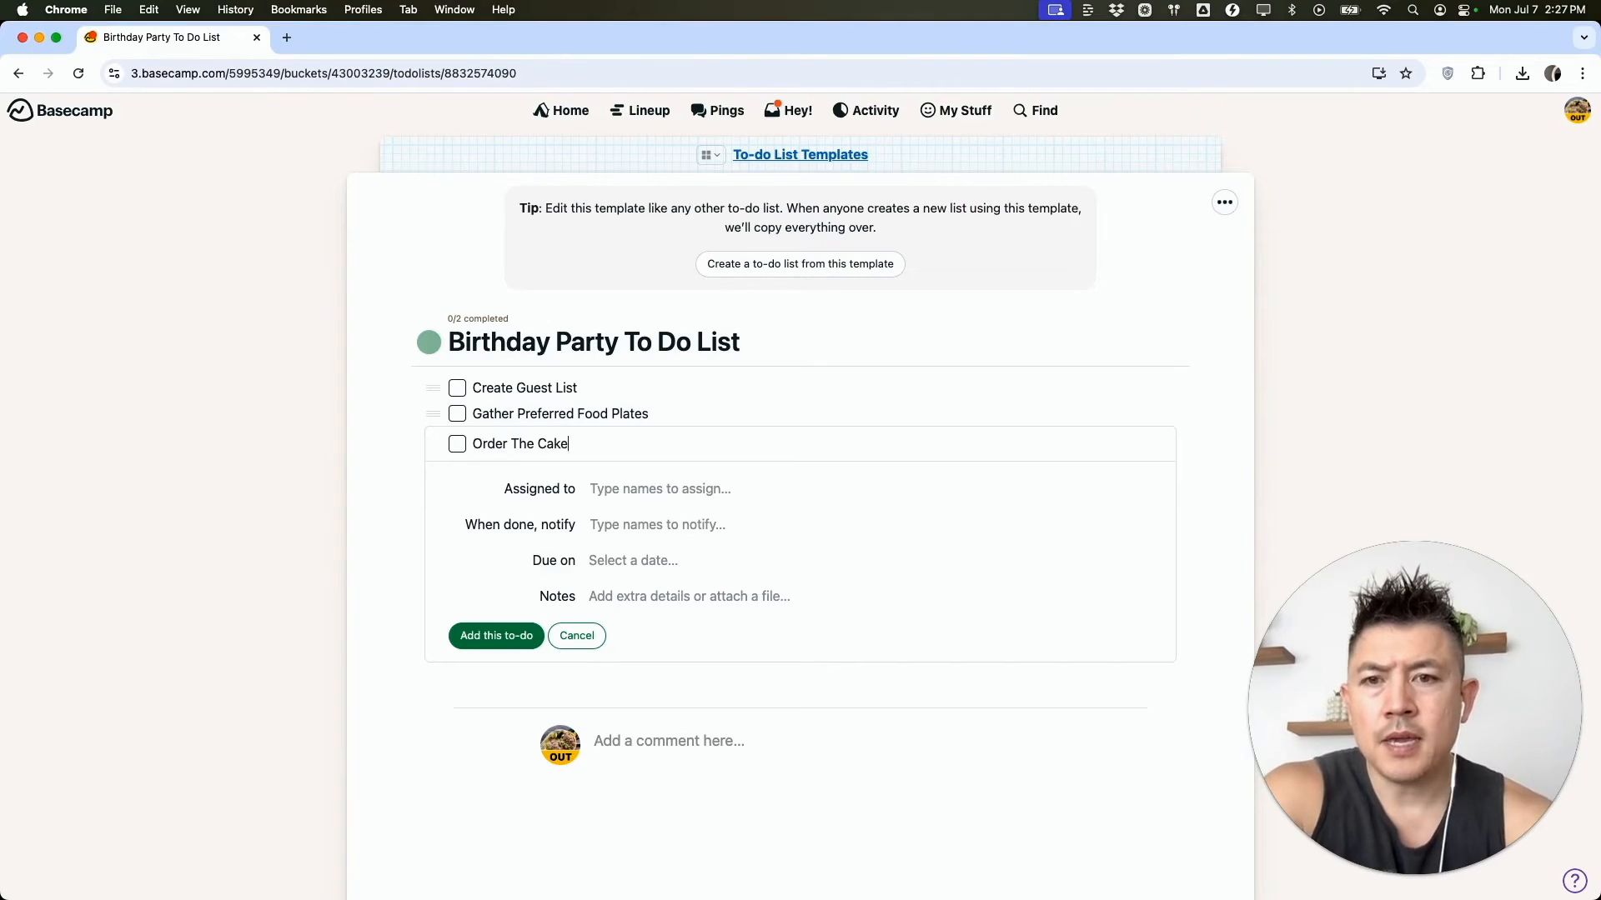
key(Return)
text(Get The Color Schemes)
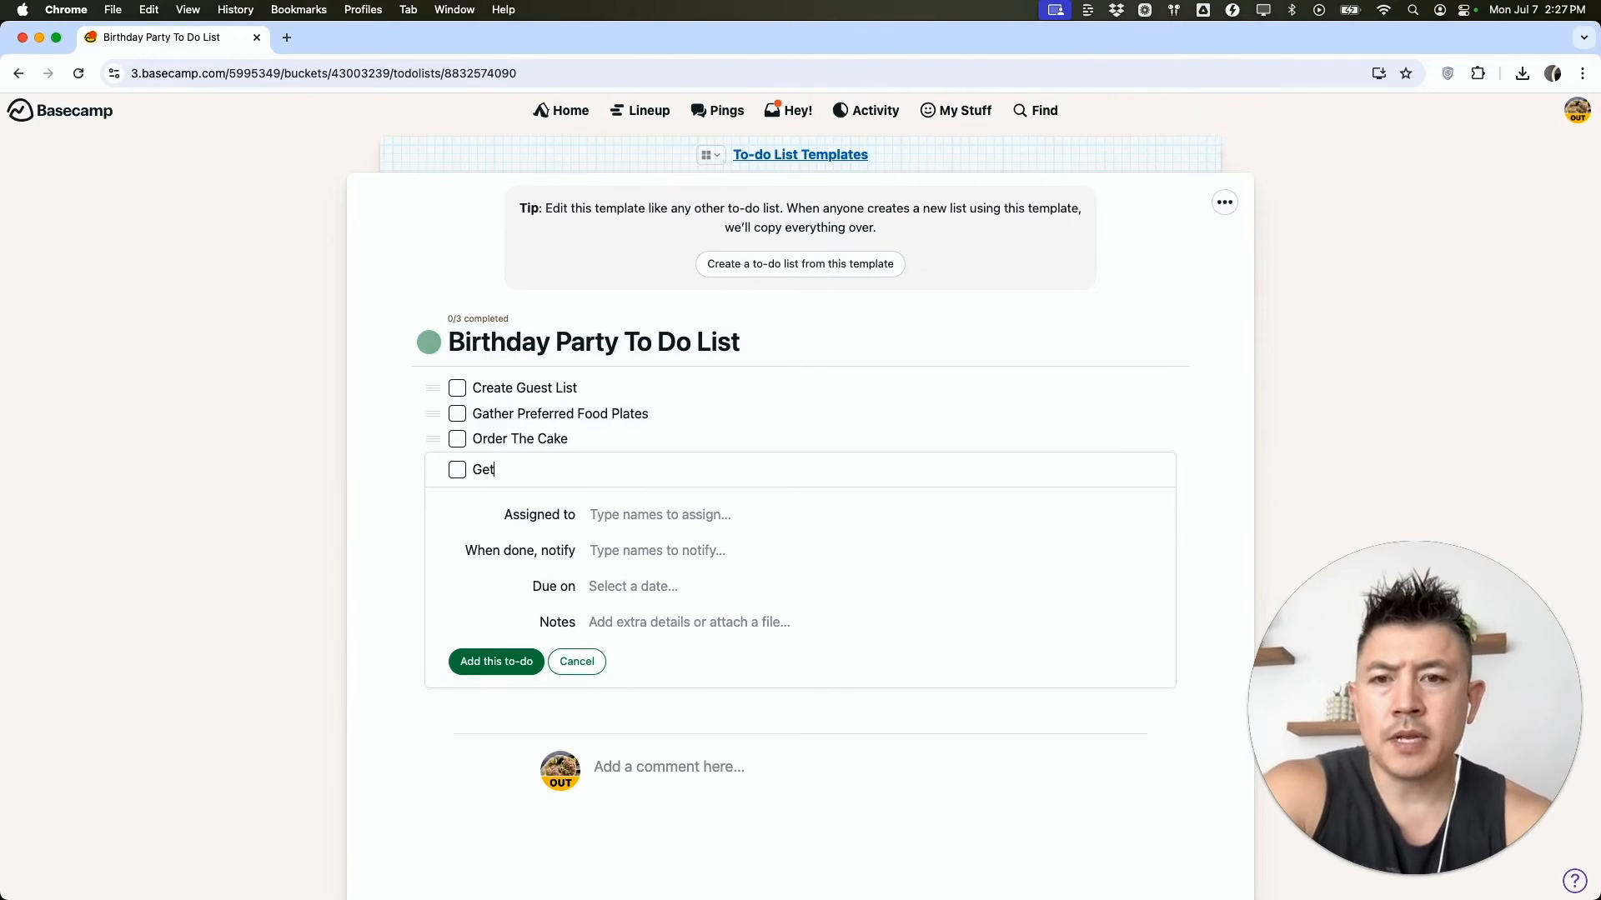
key(Return)
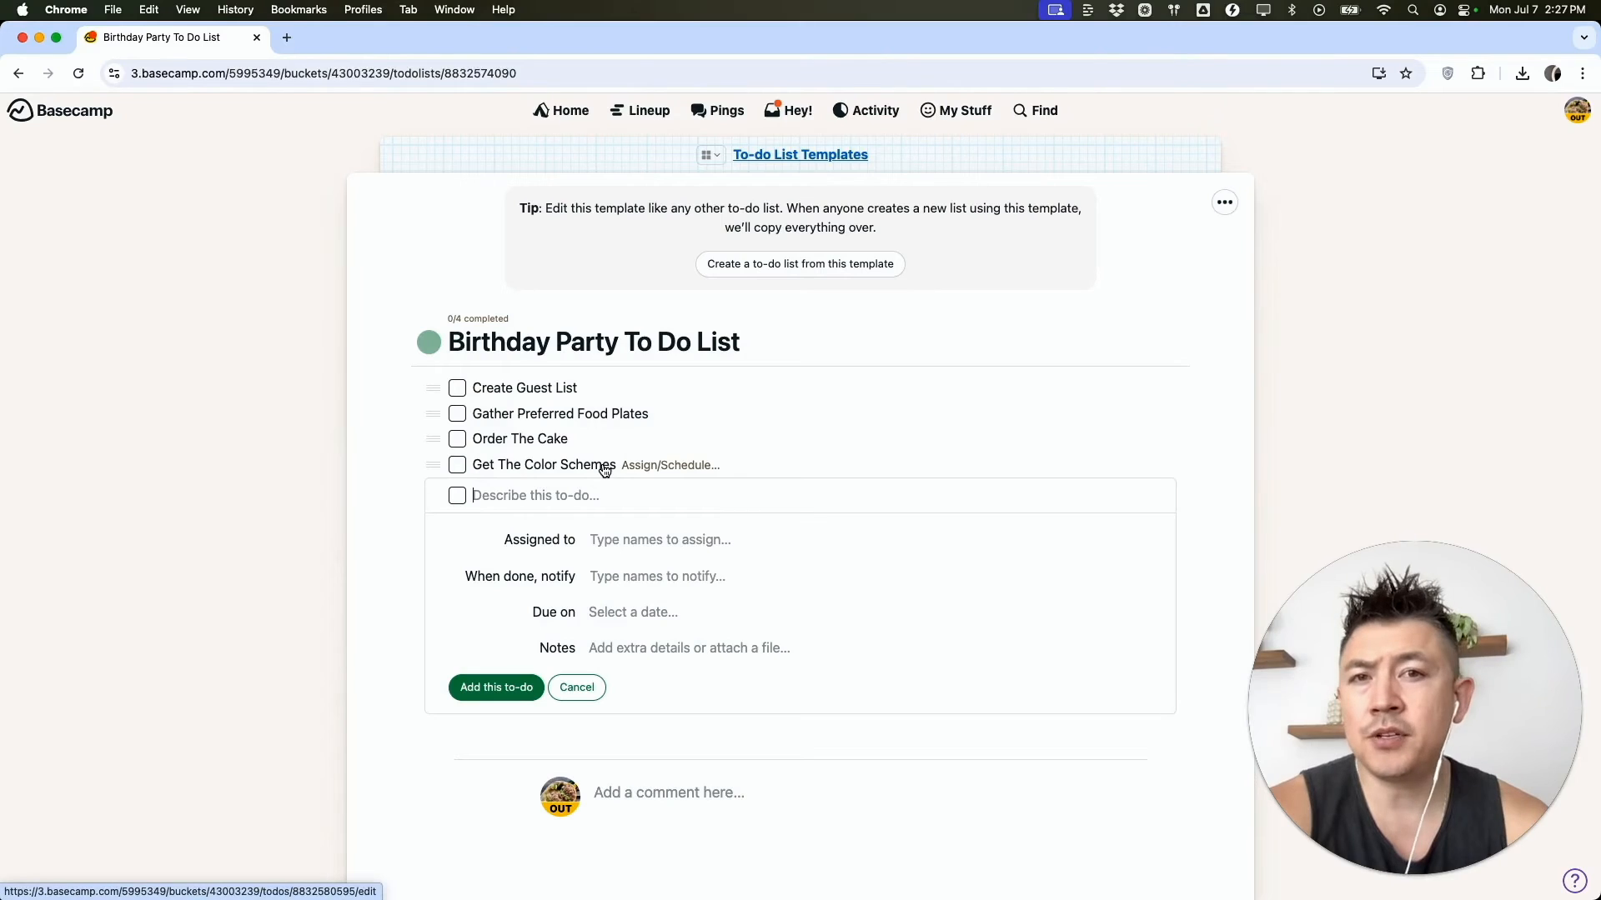
key(Escape)
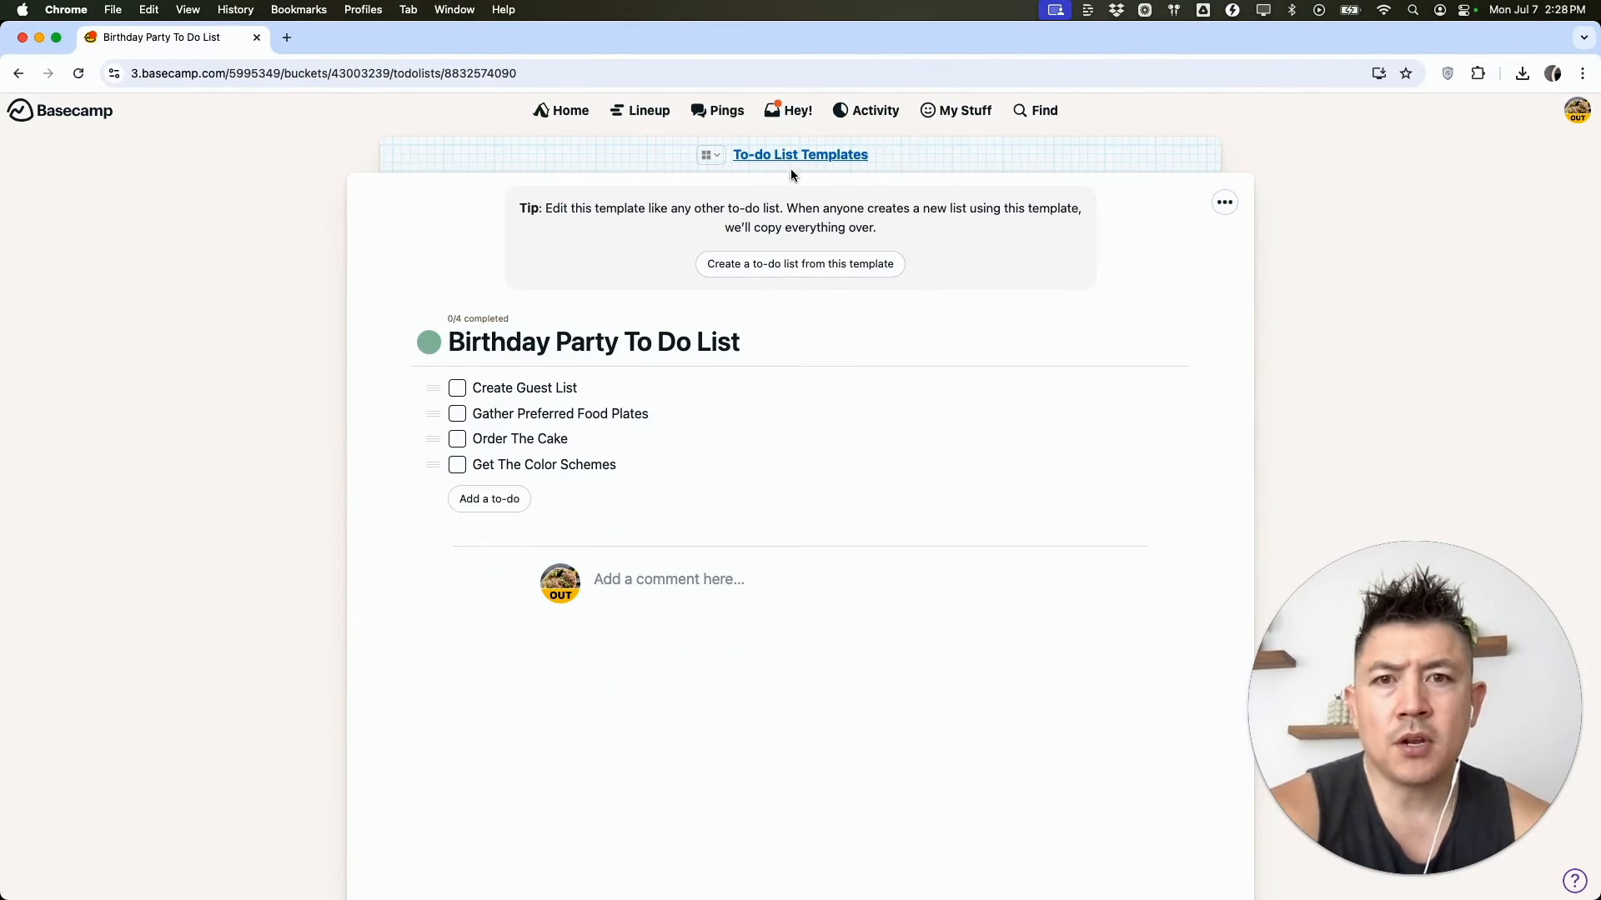
click(814, 156)
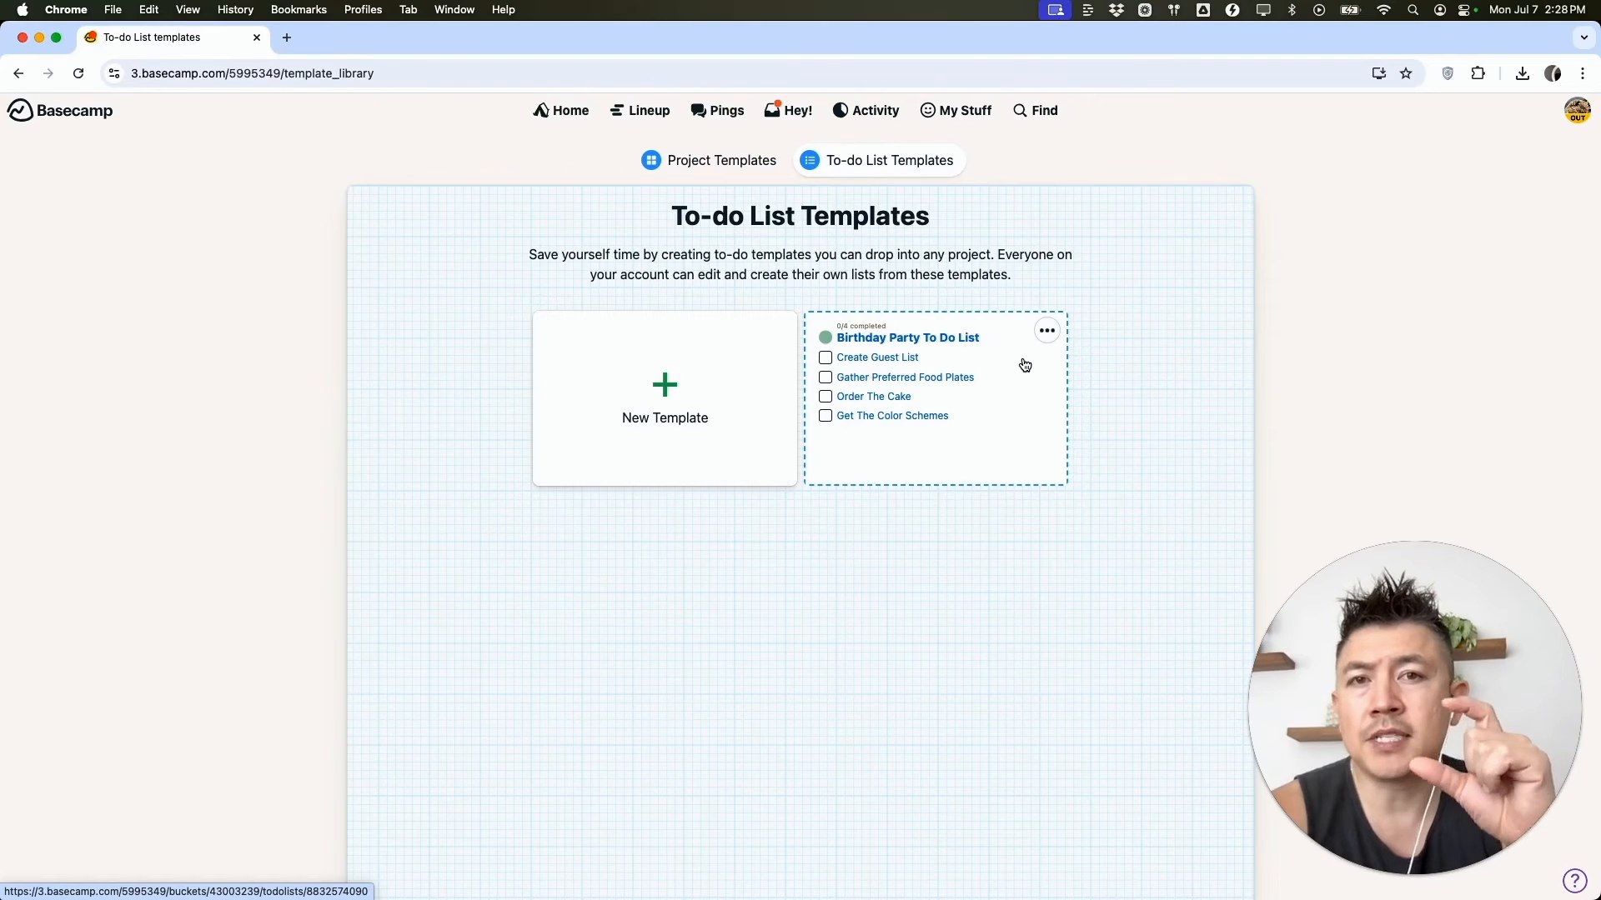
Step: Create a blank to-do list named "Birthday Party" in the CLIENT ONBOARD project
click(564, 114)
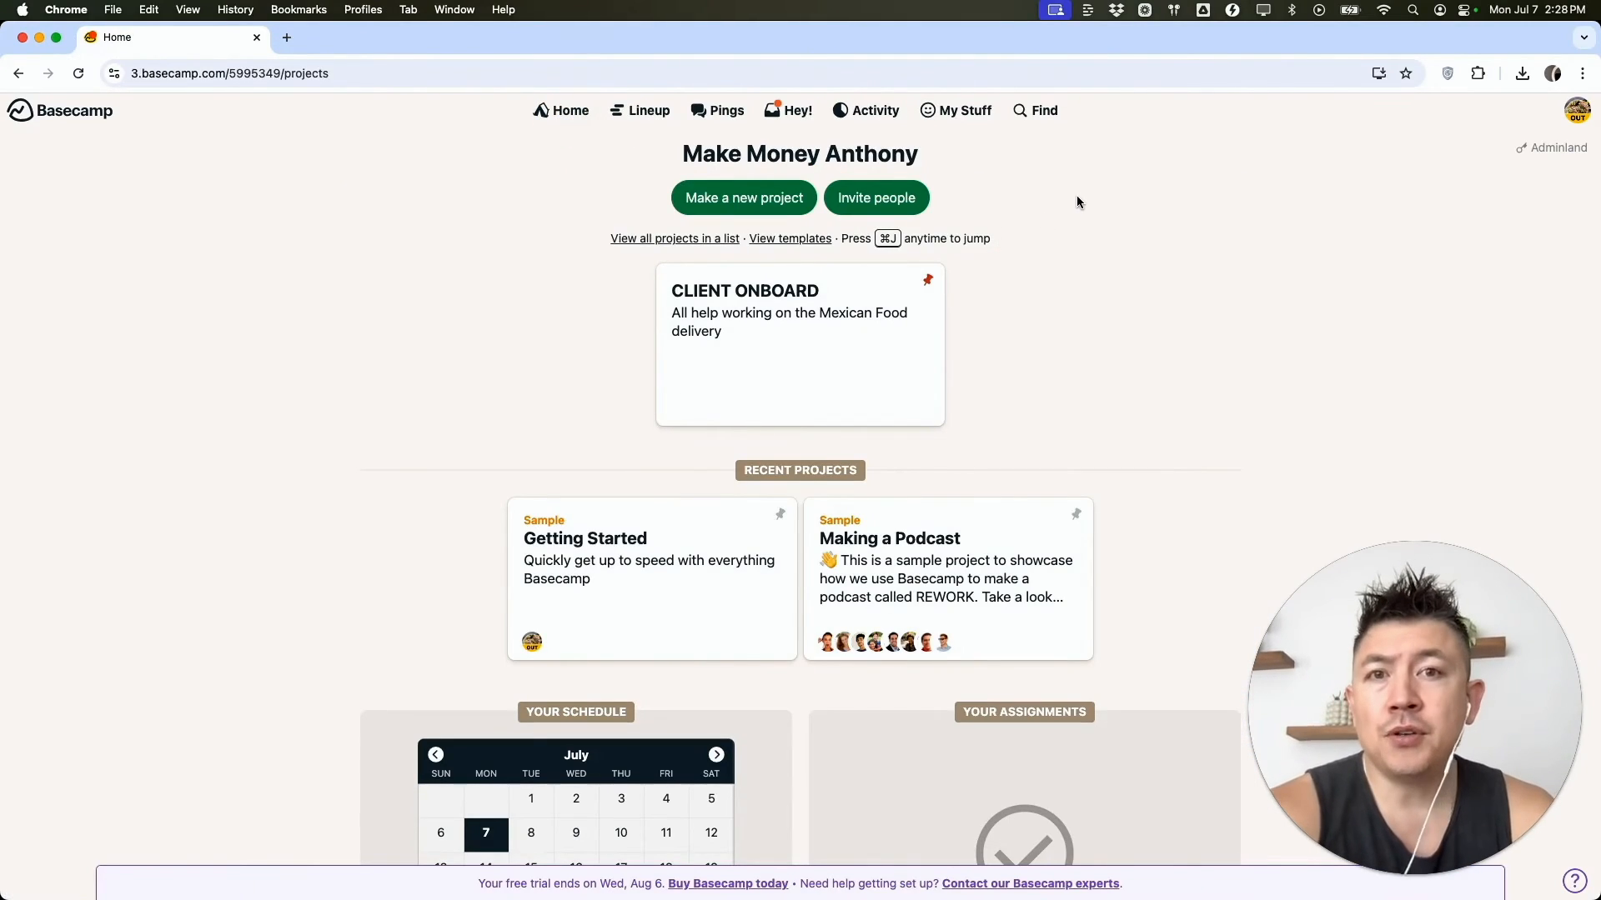
click(662, 238)
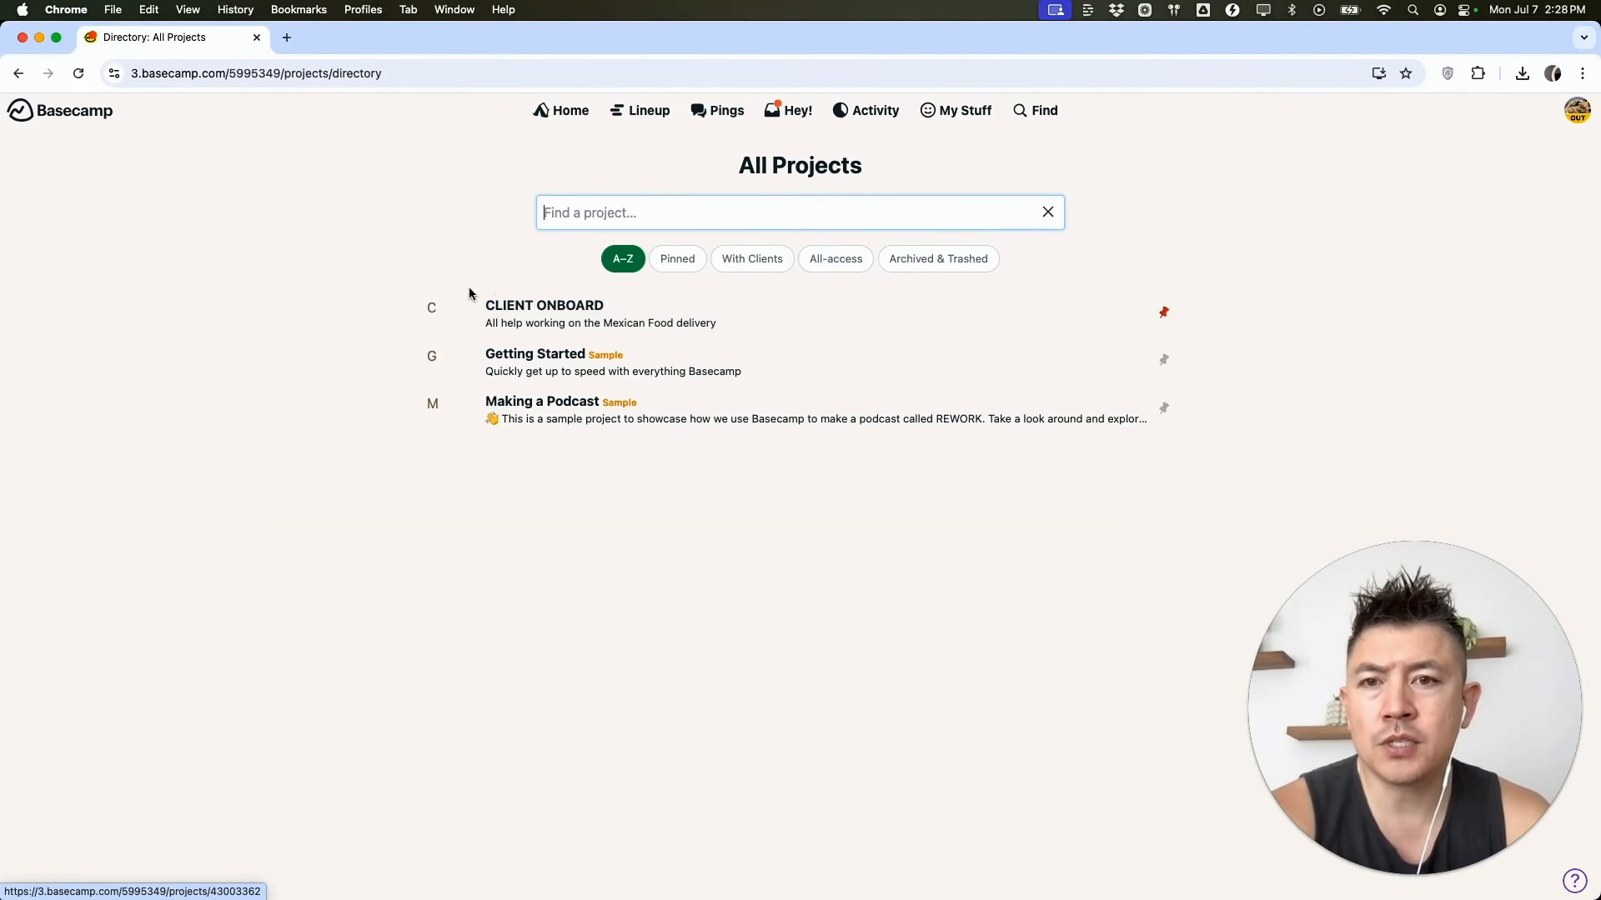
click(696, 312)
scroll(867, 450, down, 2)
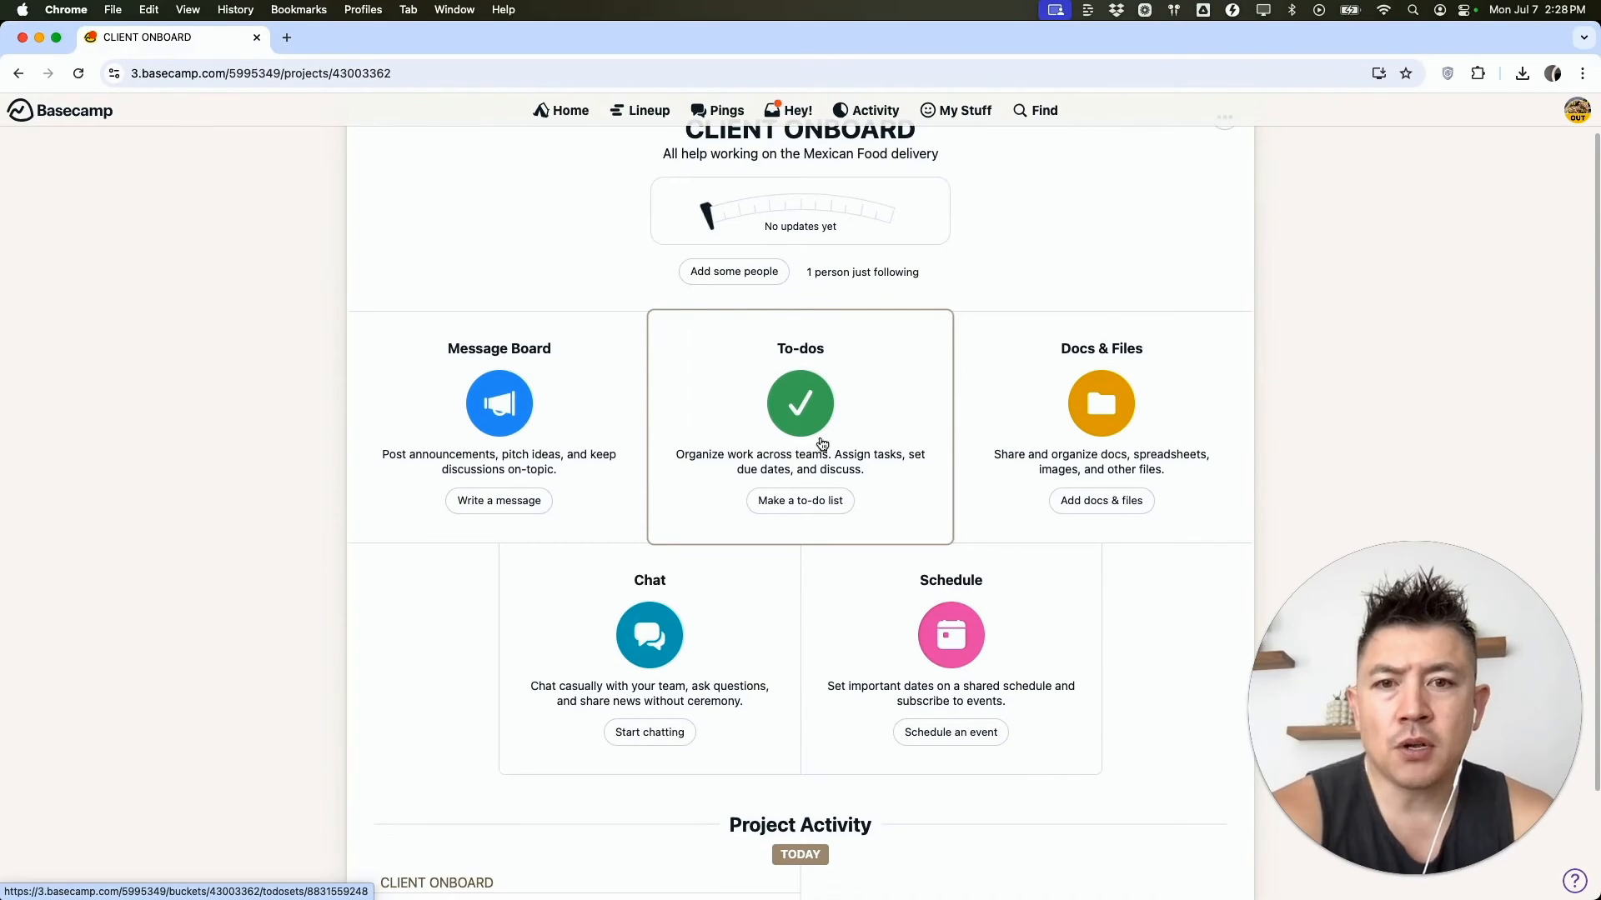
click(838, 501)
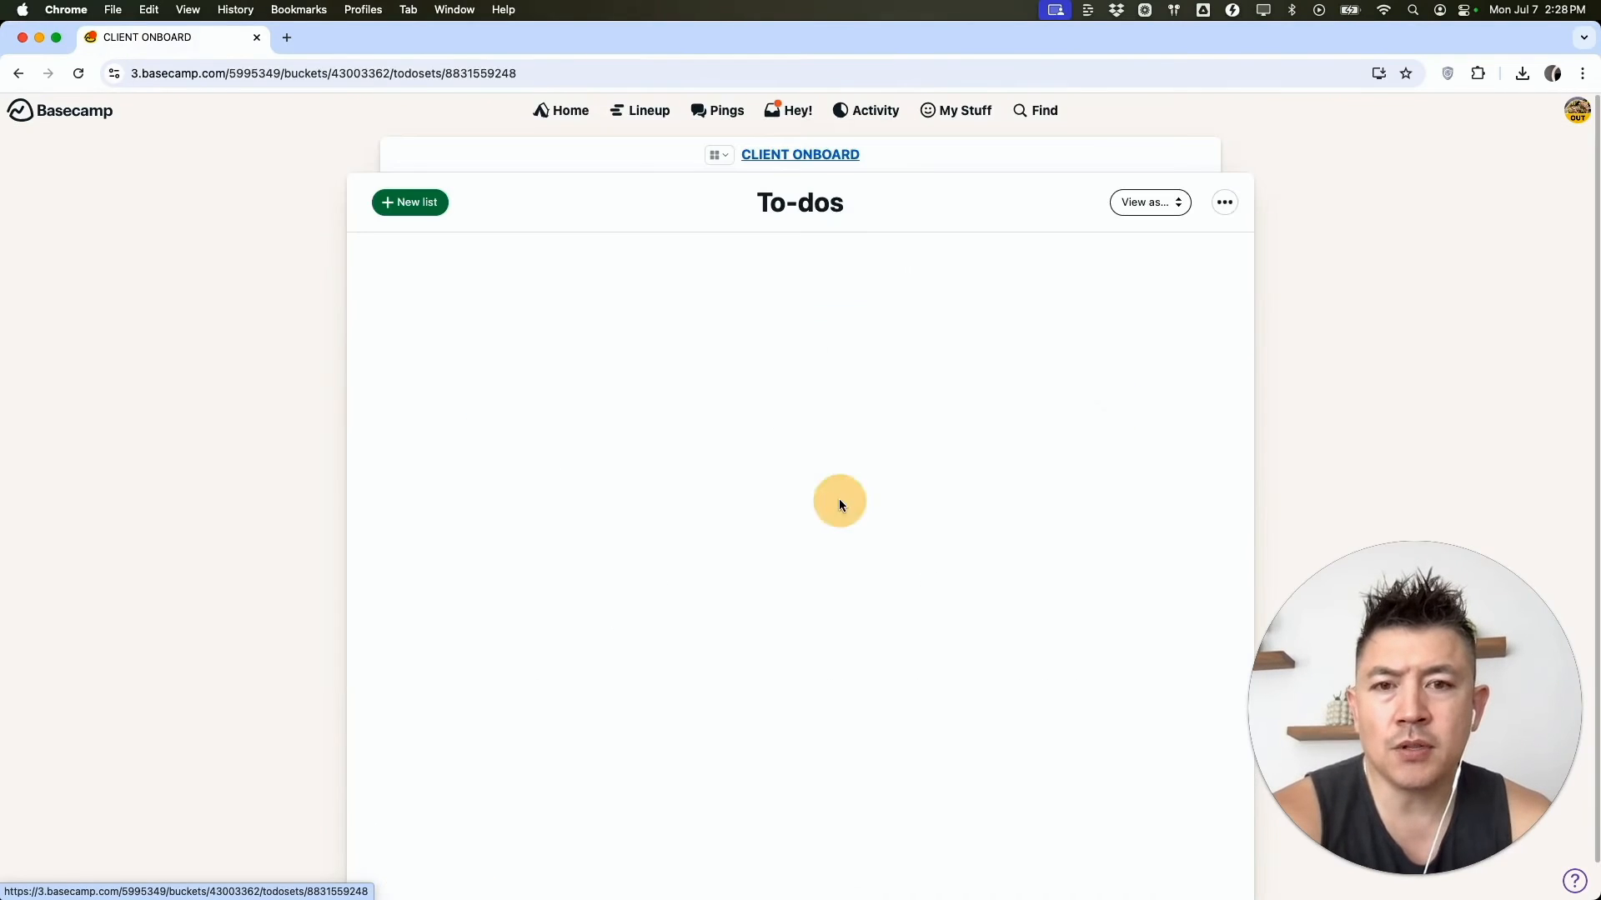
click(408, 208)
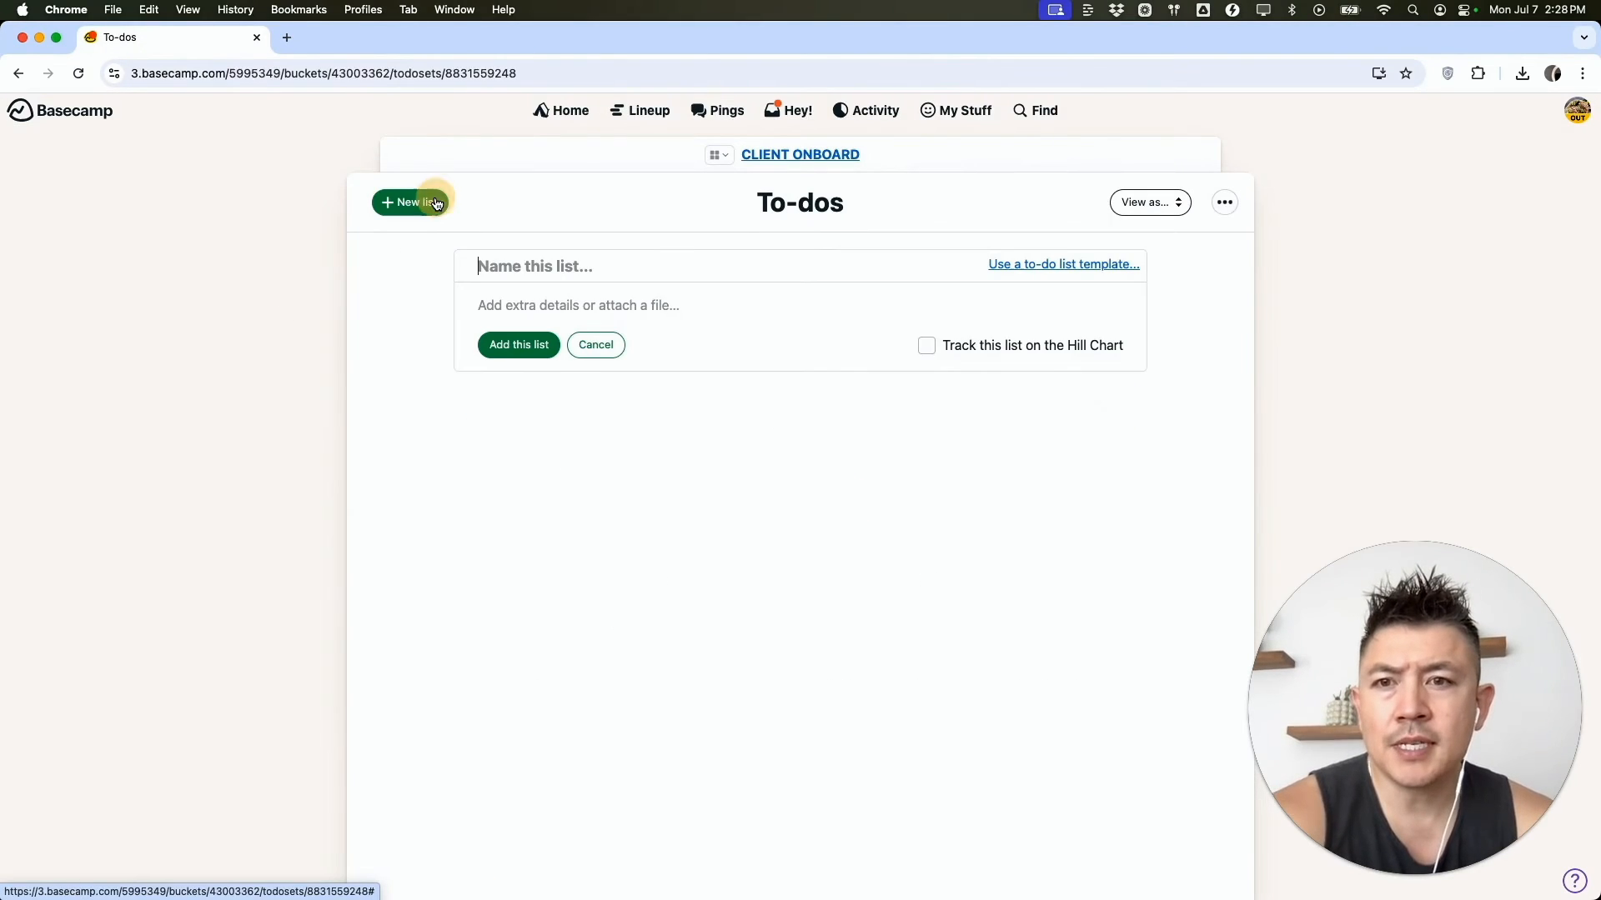
click(540, 270)
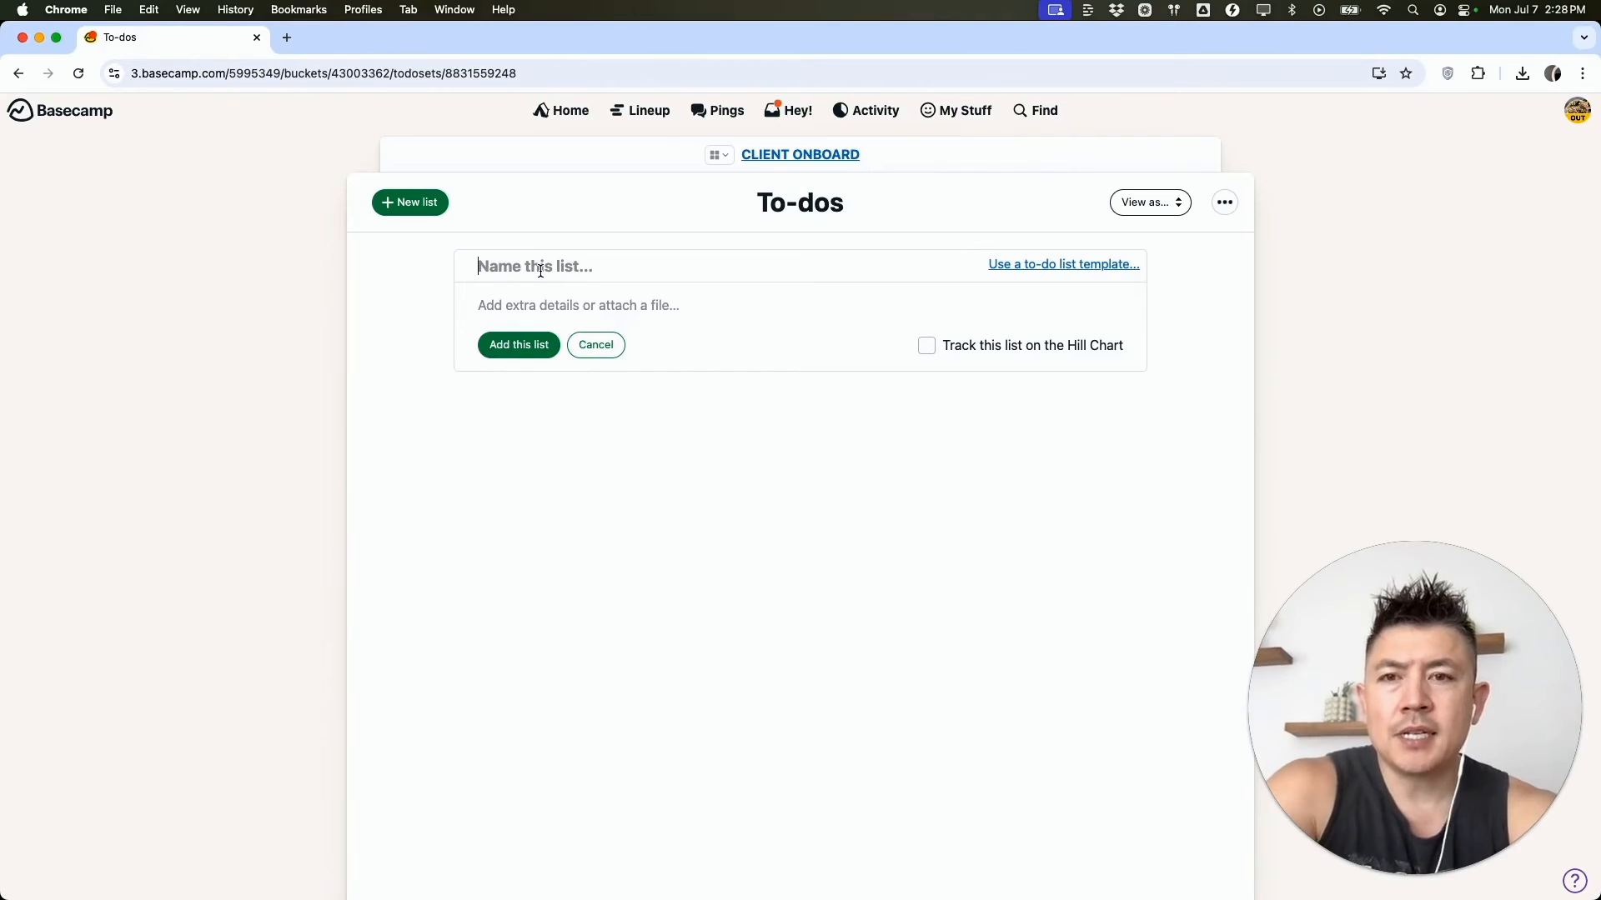
text(Birthday Party)
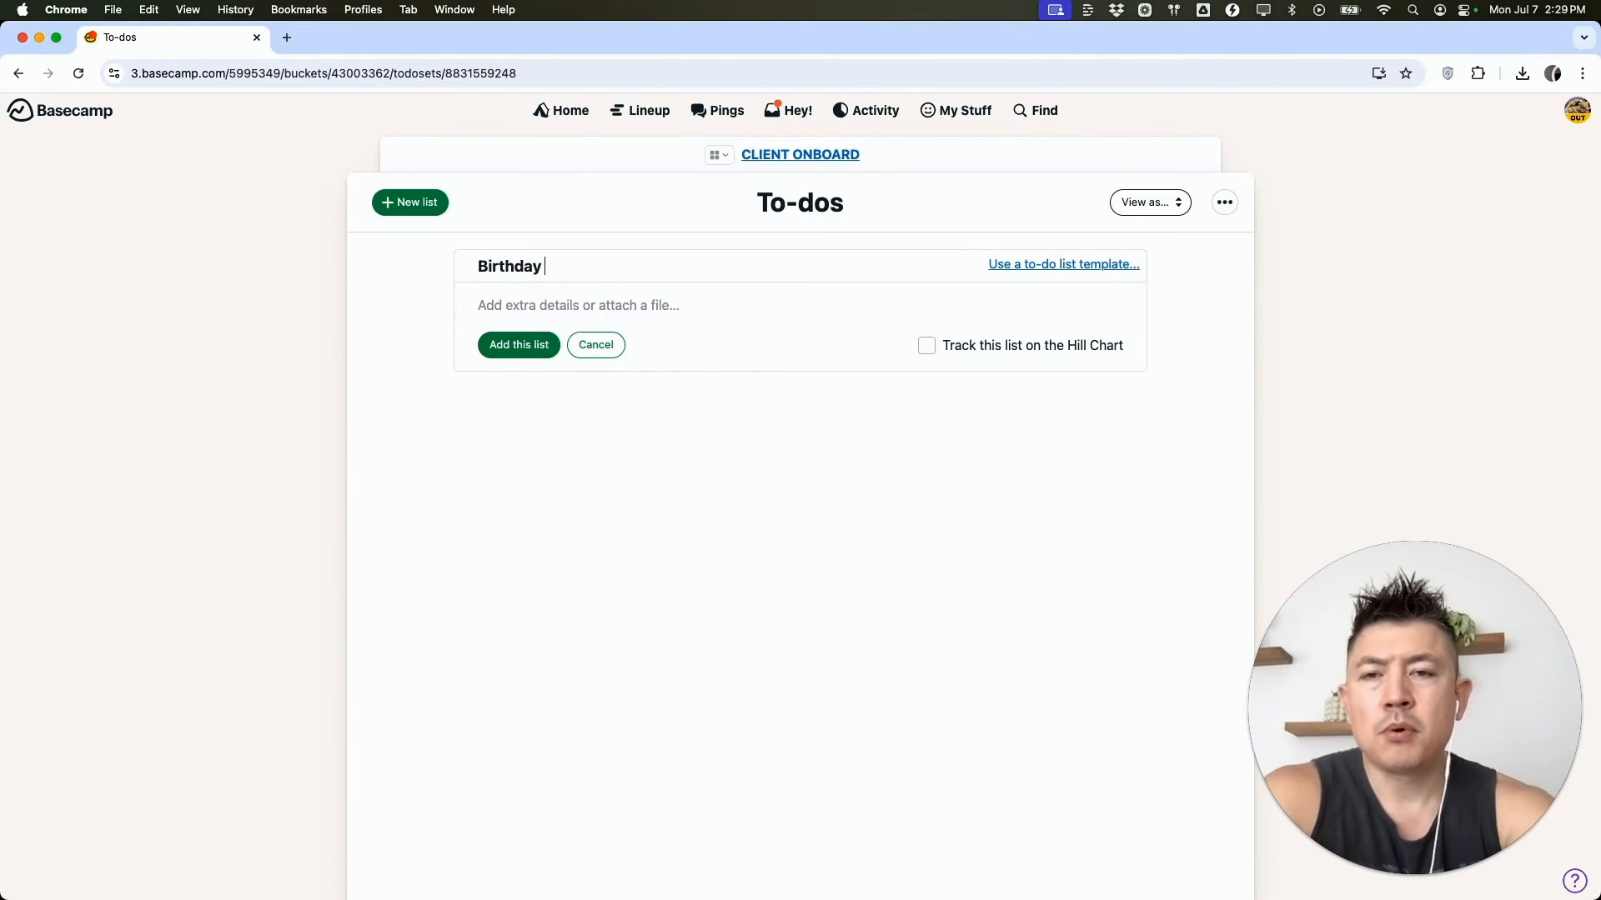
click(521, 345)
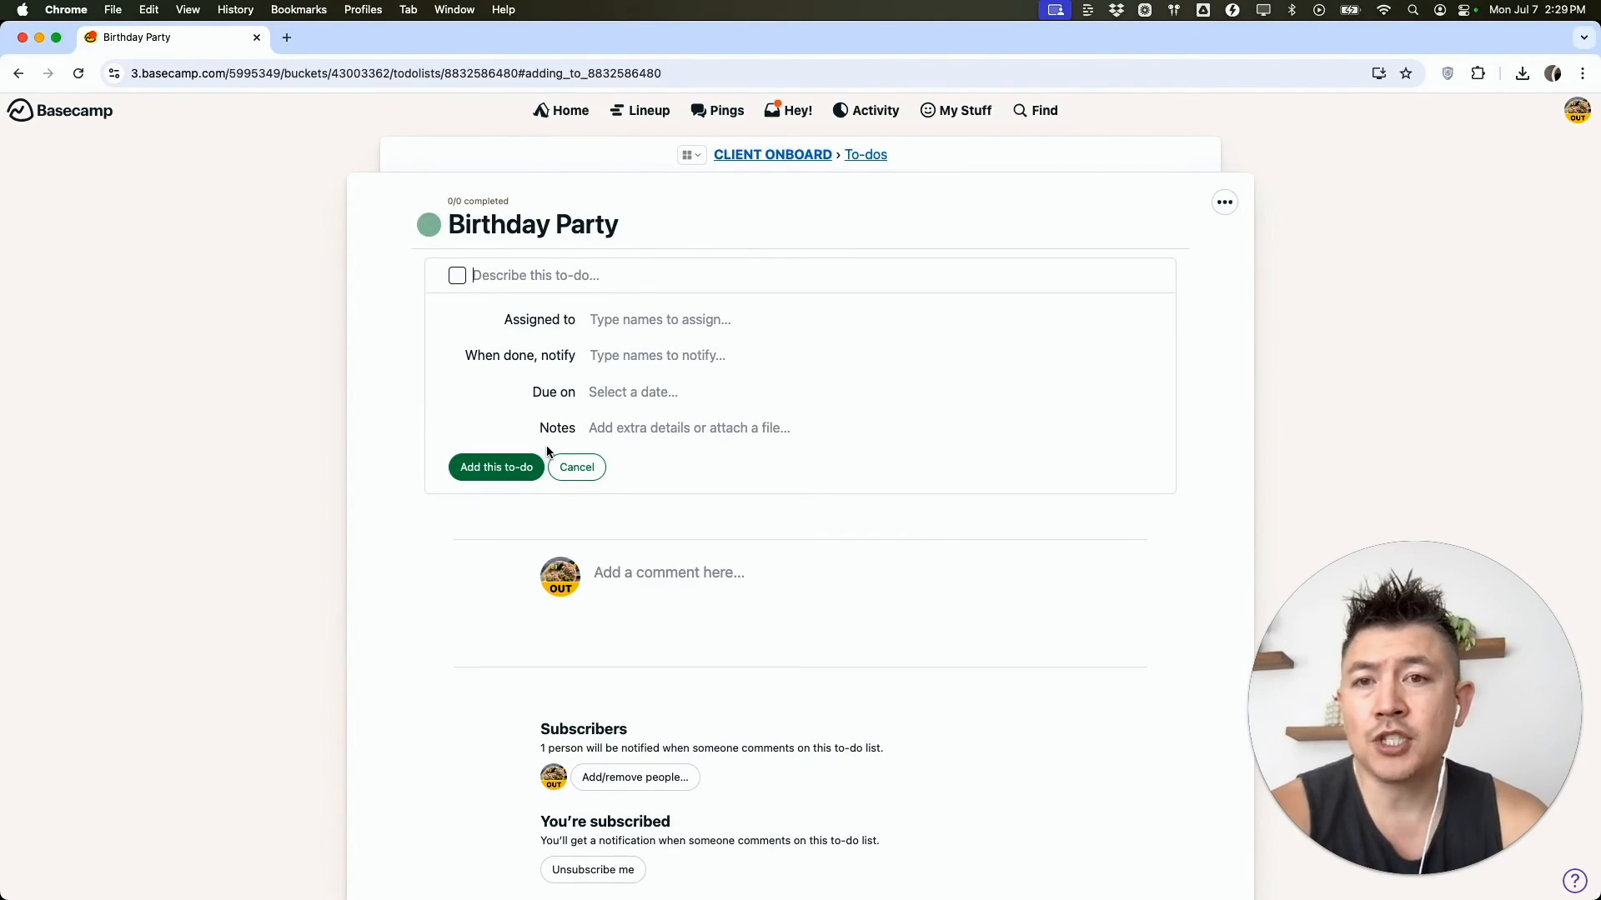
Step: Add a to-do list to the CLIENT ONBOARD project from the Birthday Party To Do List template and return to the project page
click(565, 117)
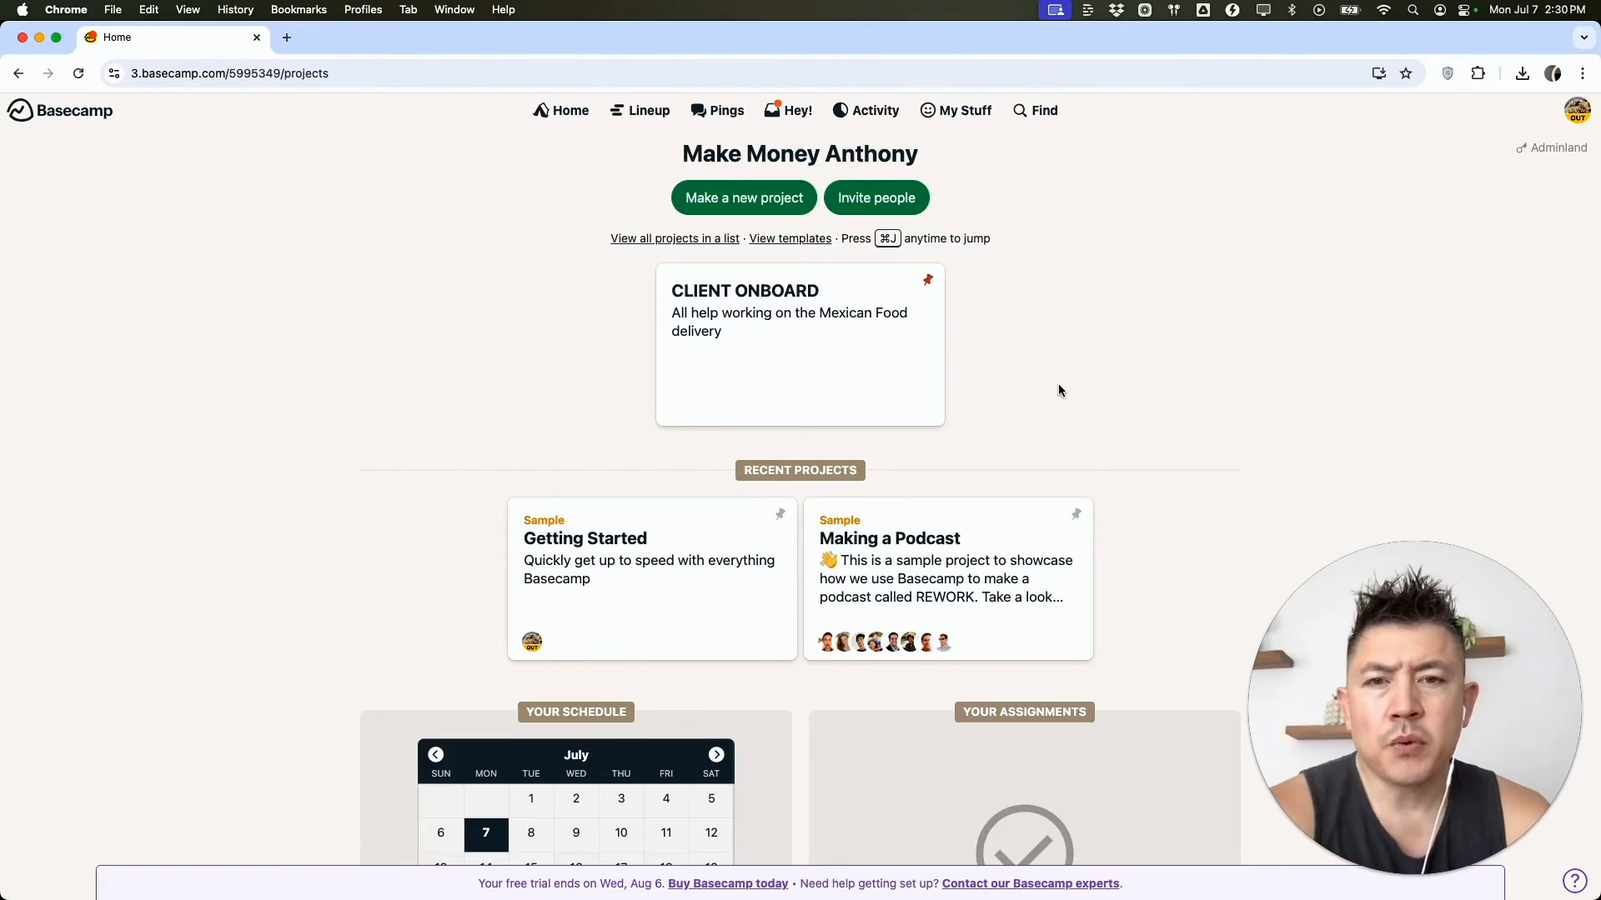
click(788, 338)
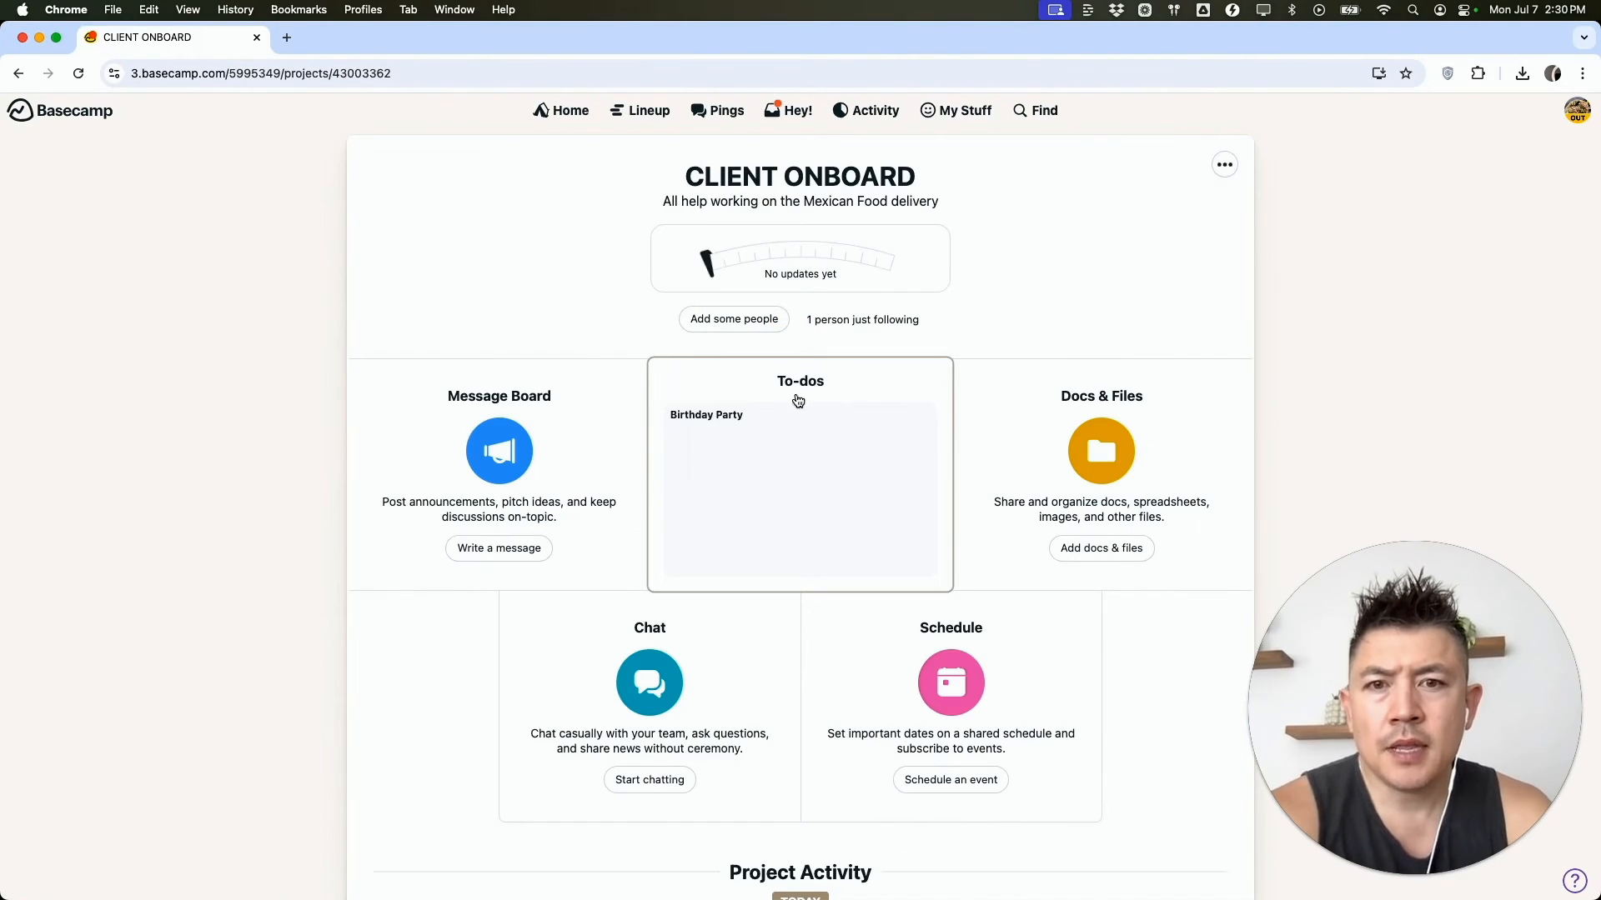
click(831, 421)
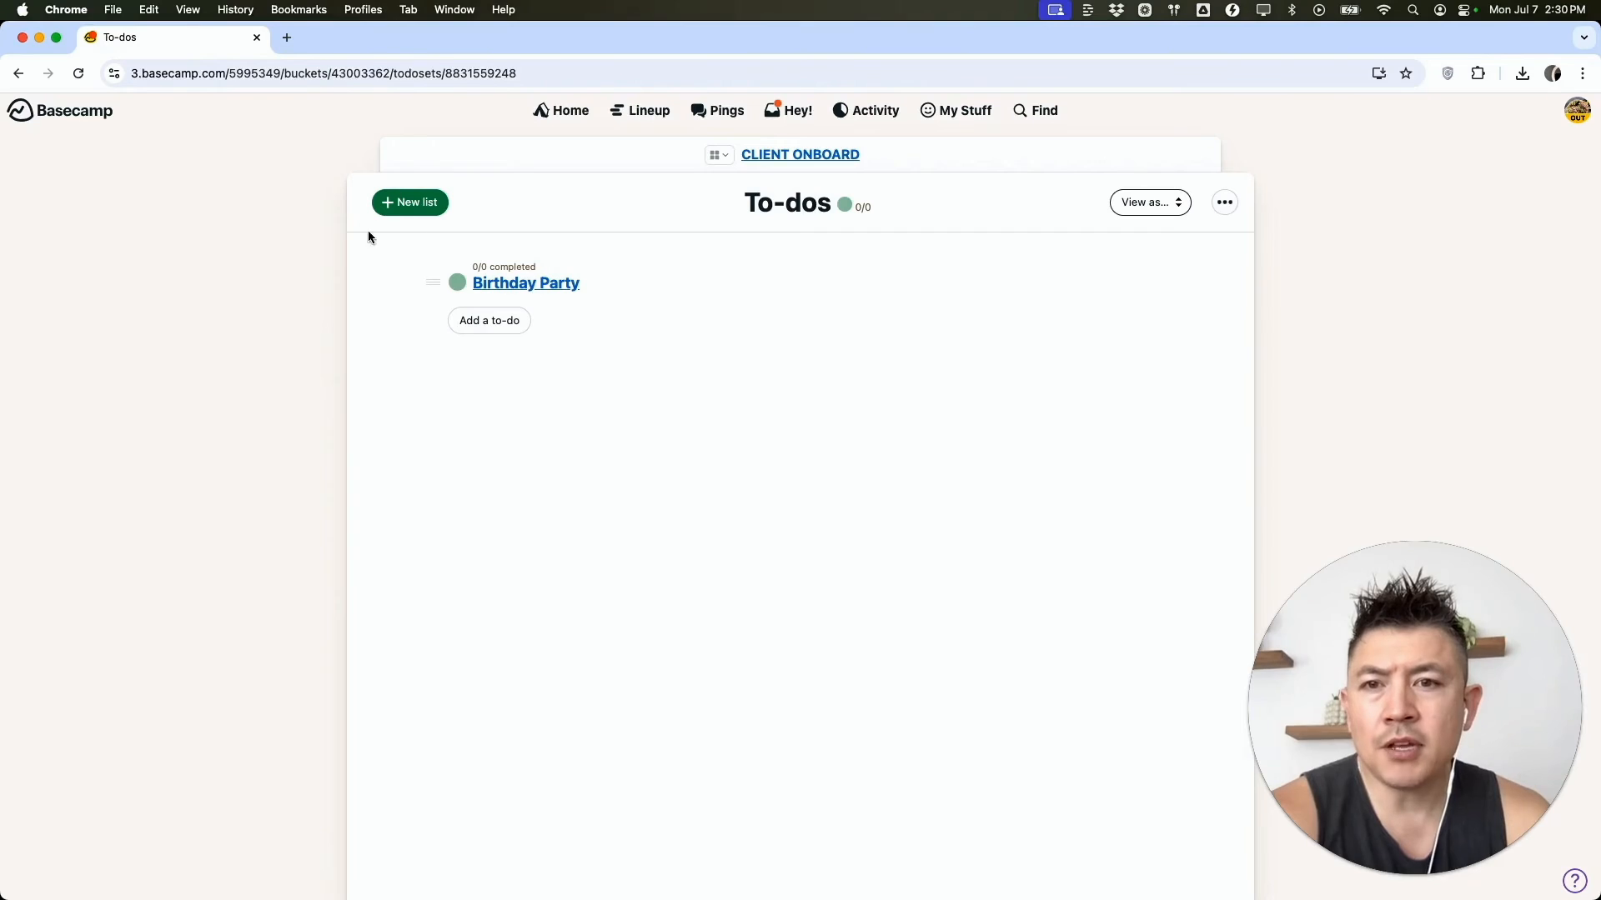
click(403, 219)
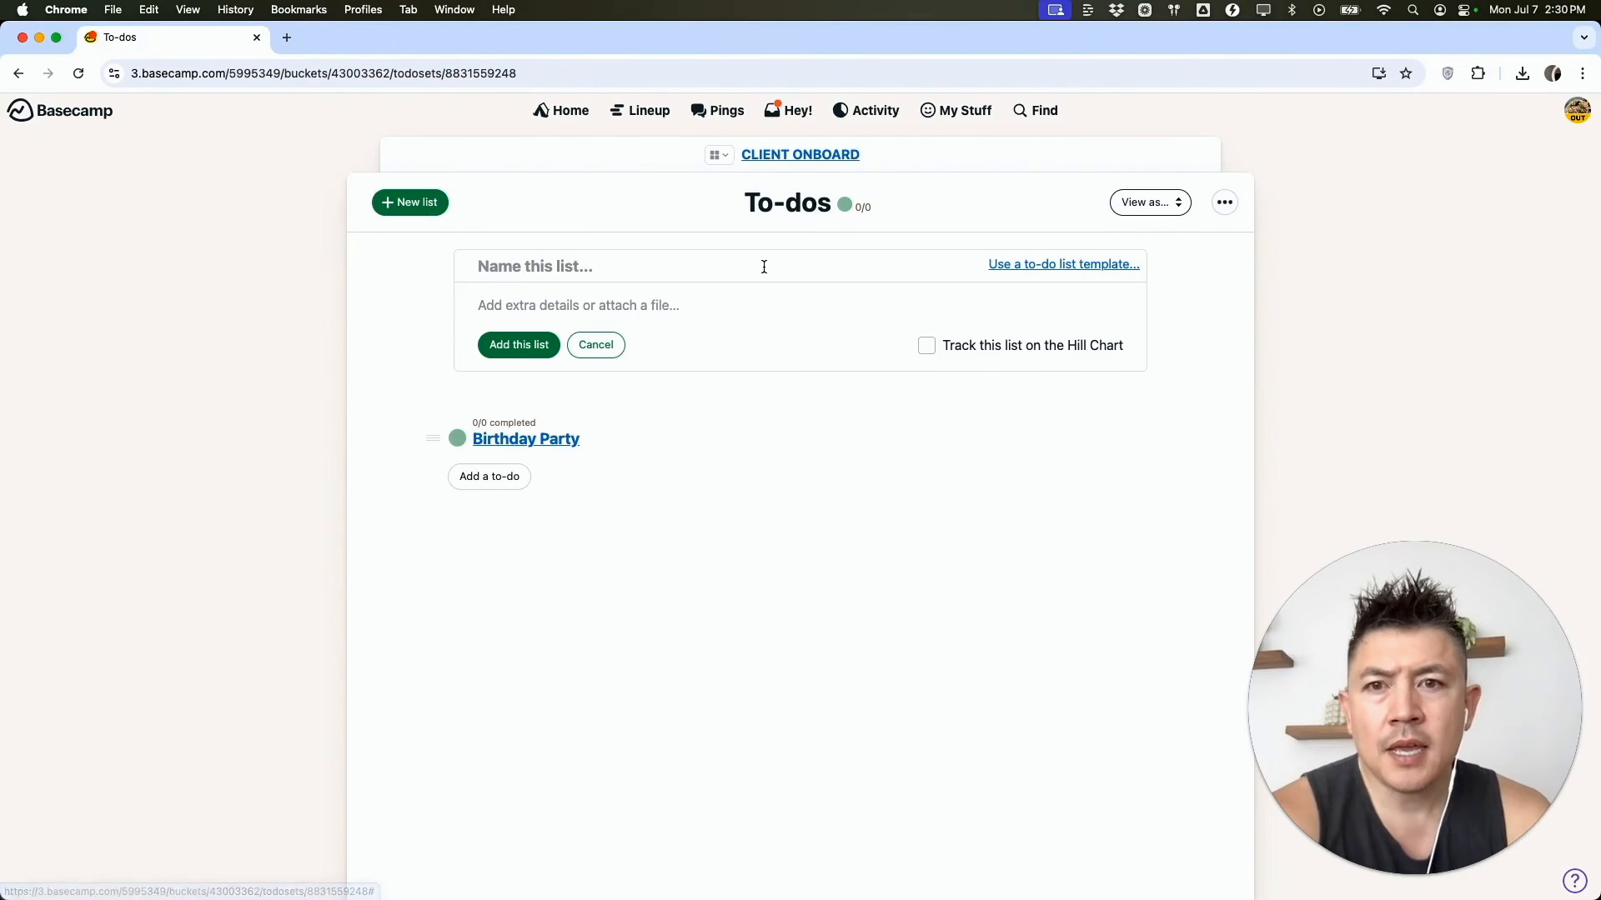
click(1045, 266)
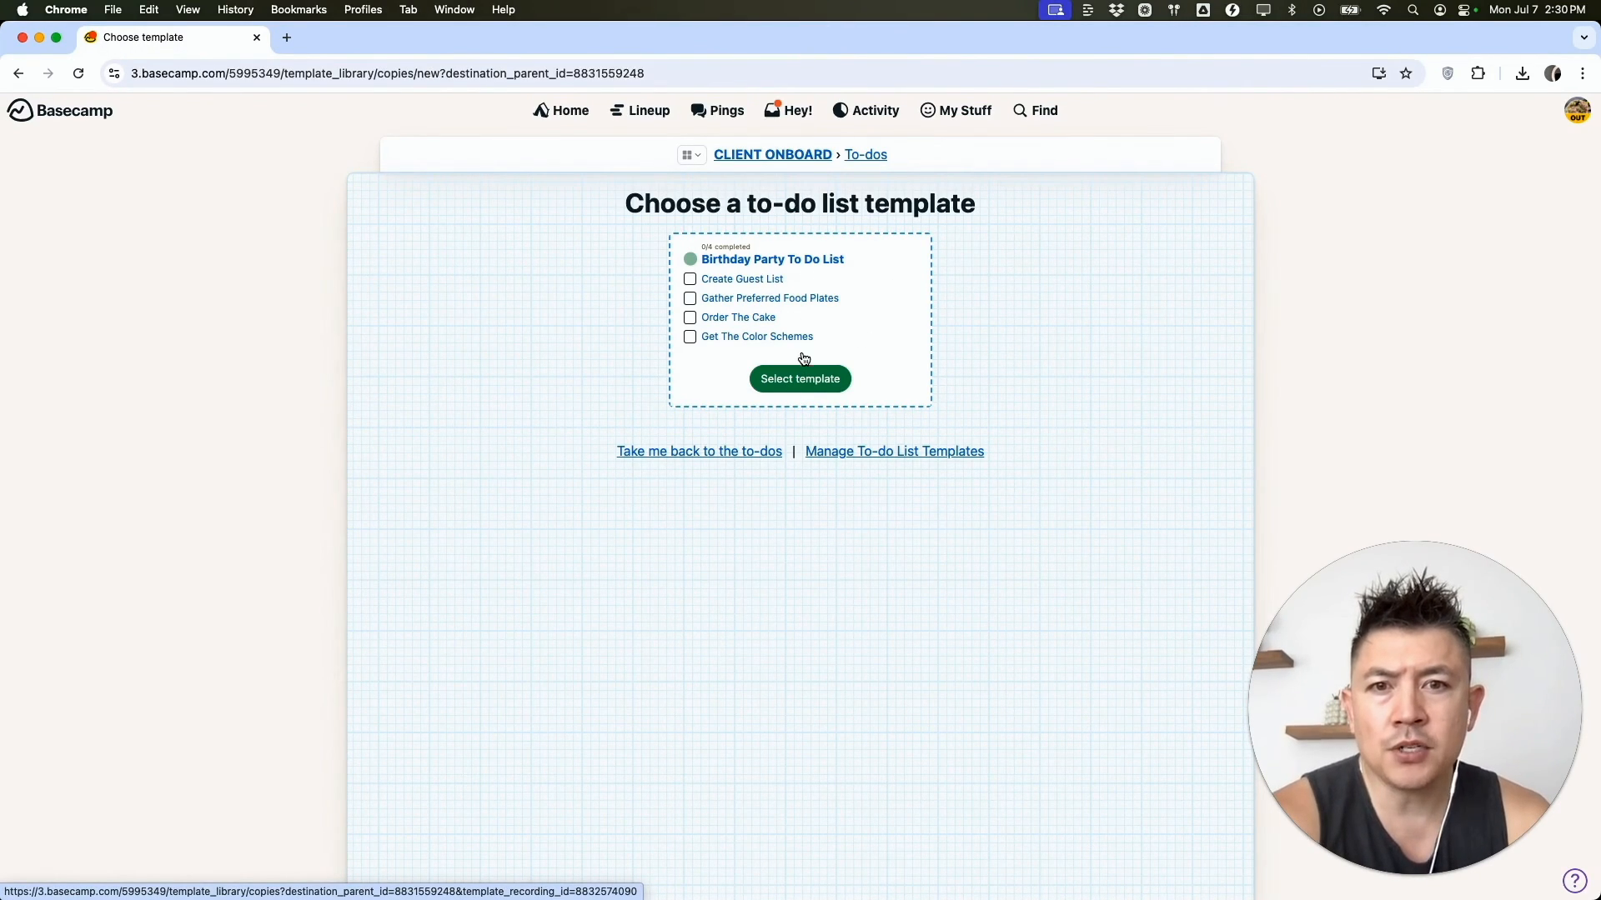
click(819, 389)
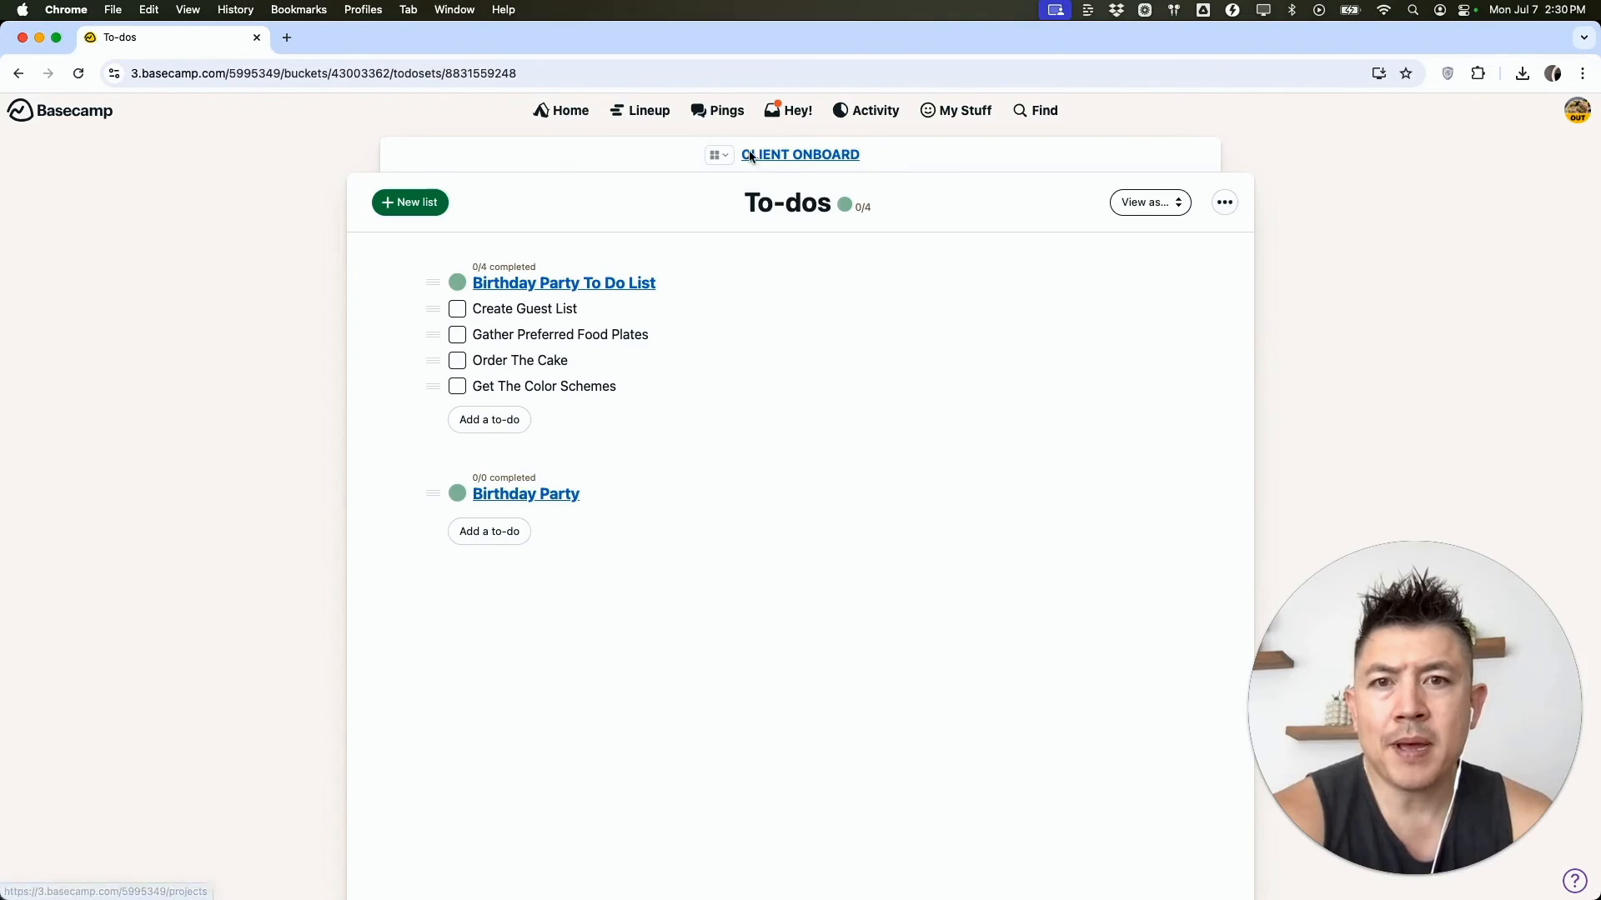
click(794, 155)
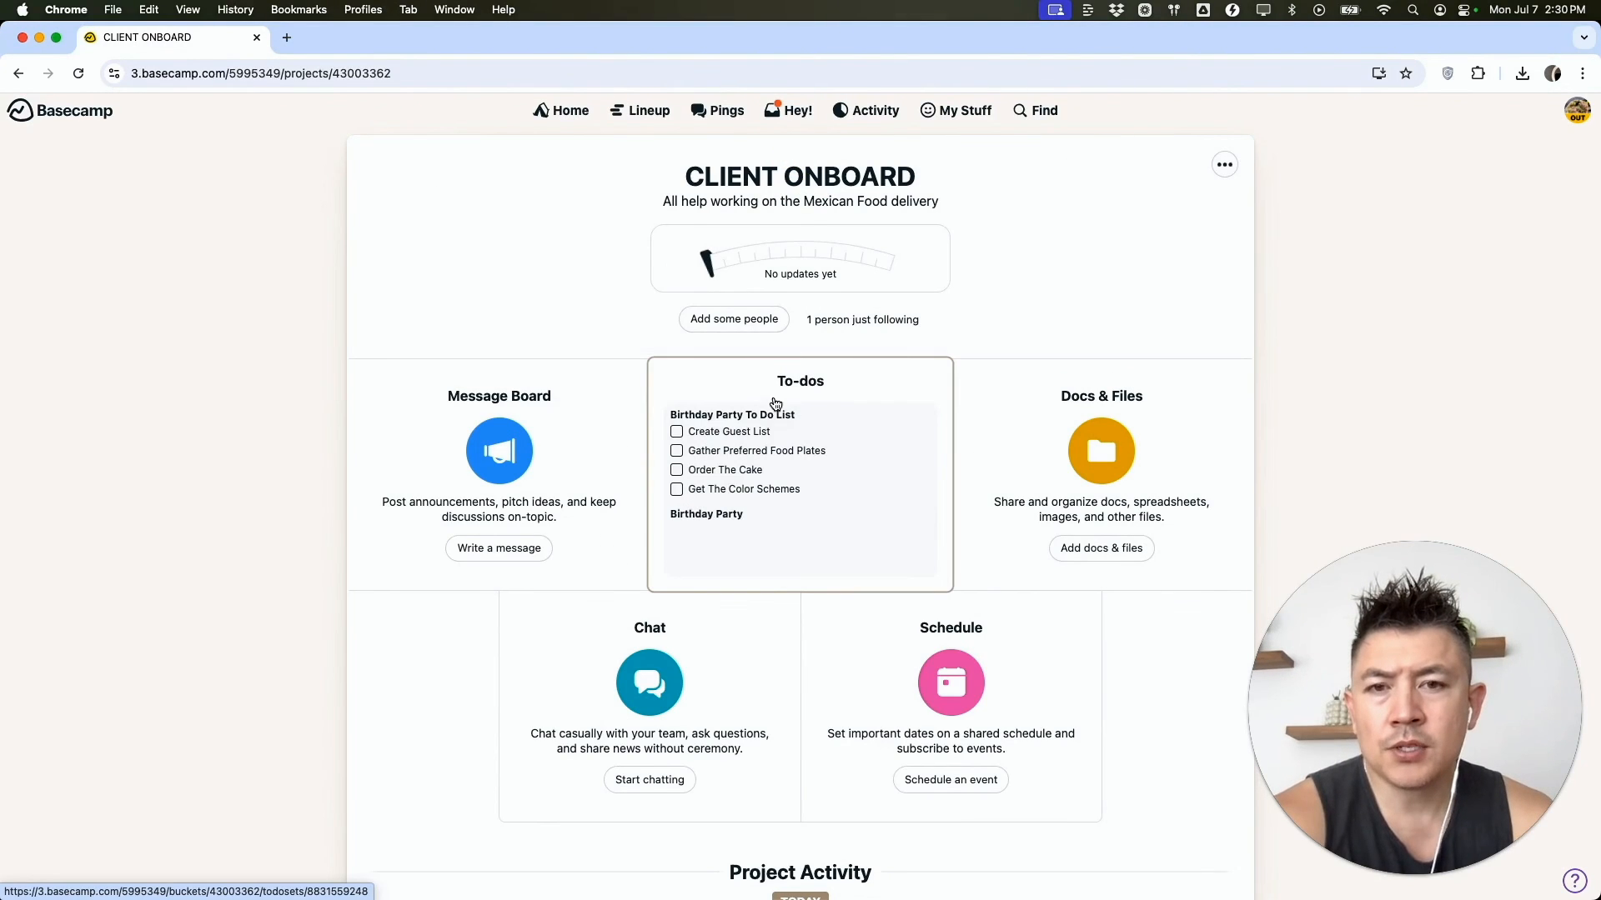